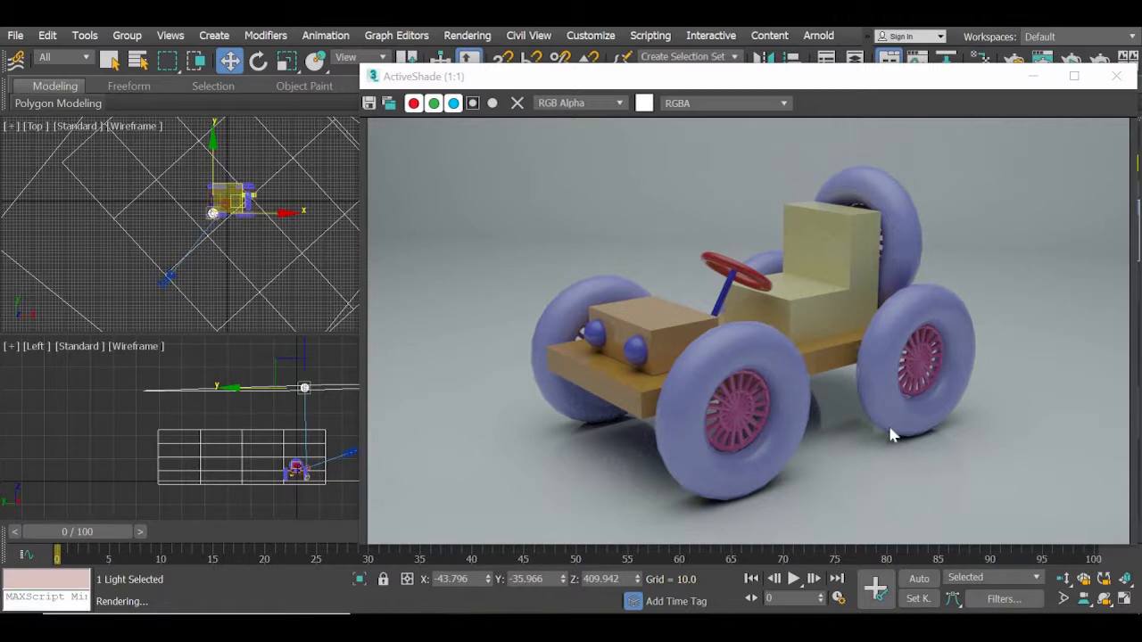
Close the ActiveShade render window and delete the Arnold light above the car.
left_click(1122, 76)
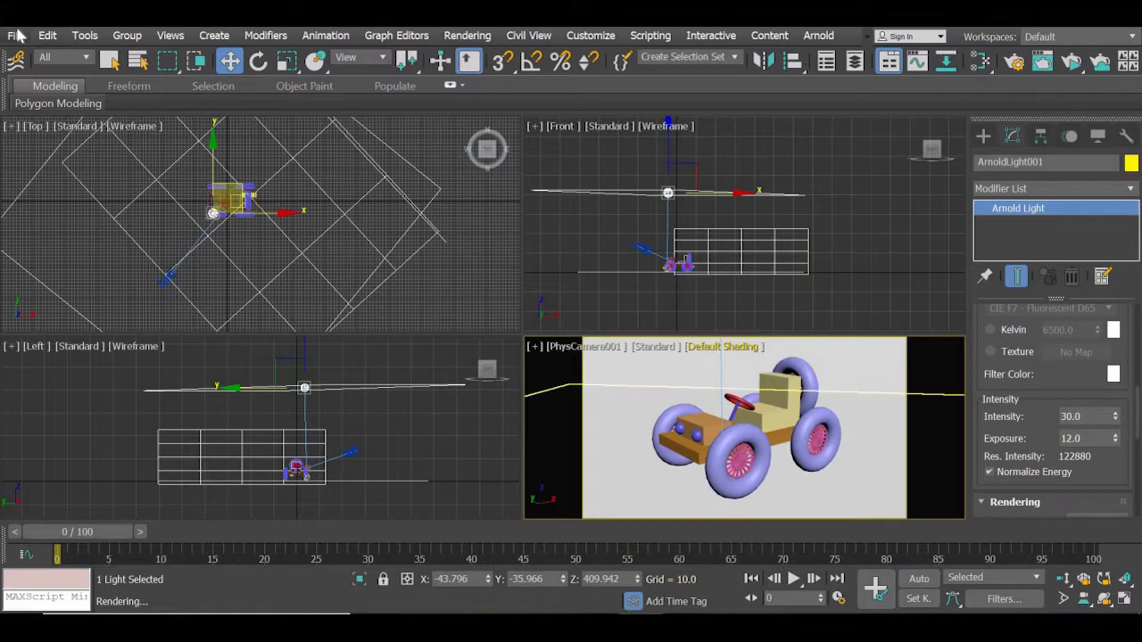
left_click(883, 279)
left_click(667, 194)
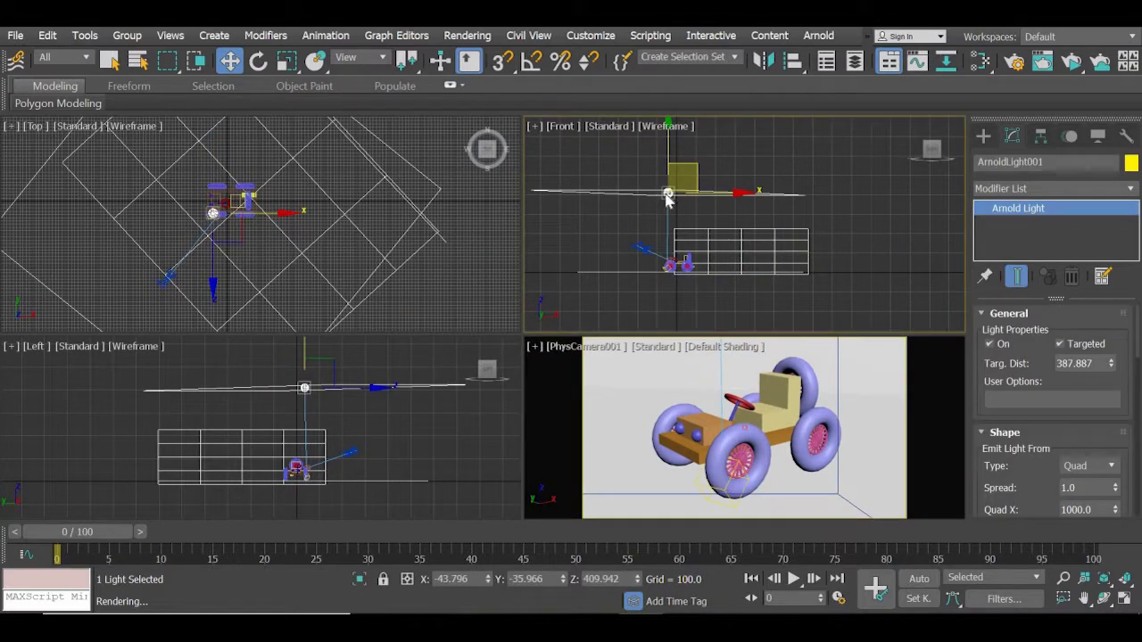
key("Delete")
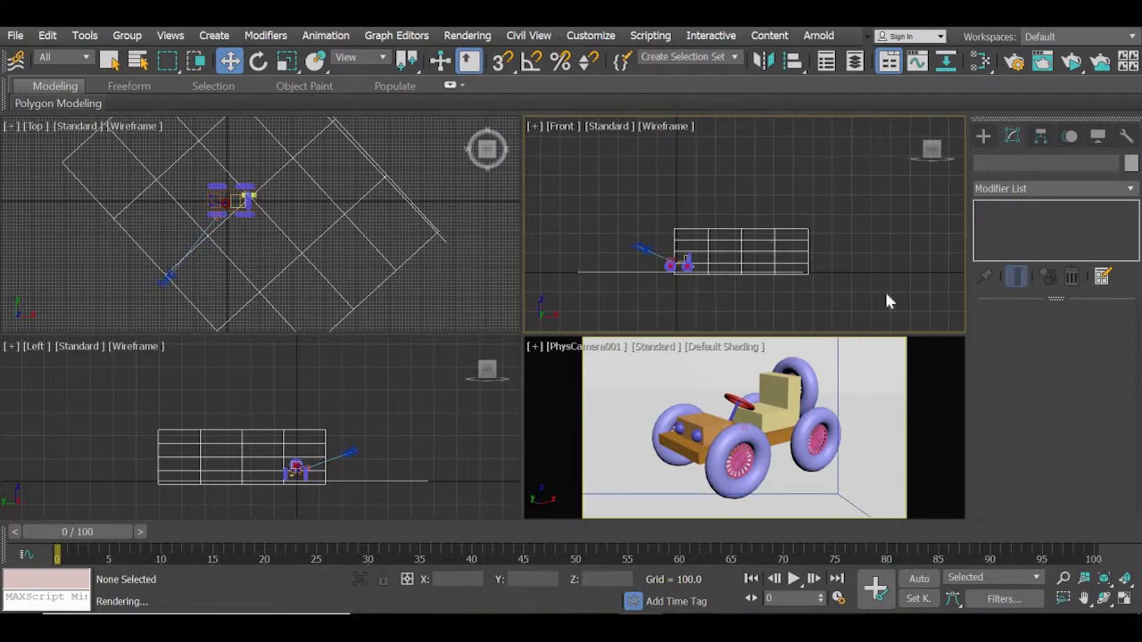
Examine the car, floor, backdrop plane and camera layout in the Front view.
scroll(669, 272, "up", 5)
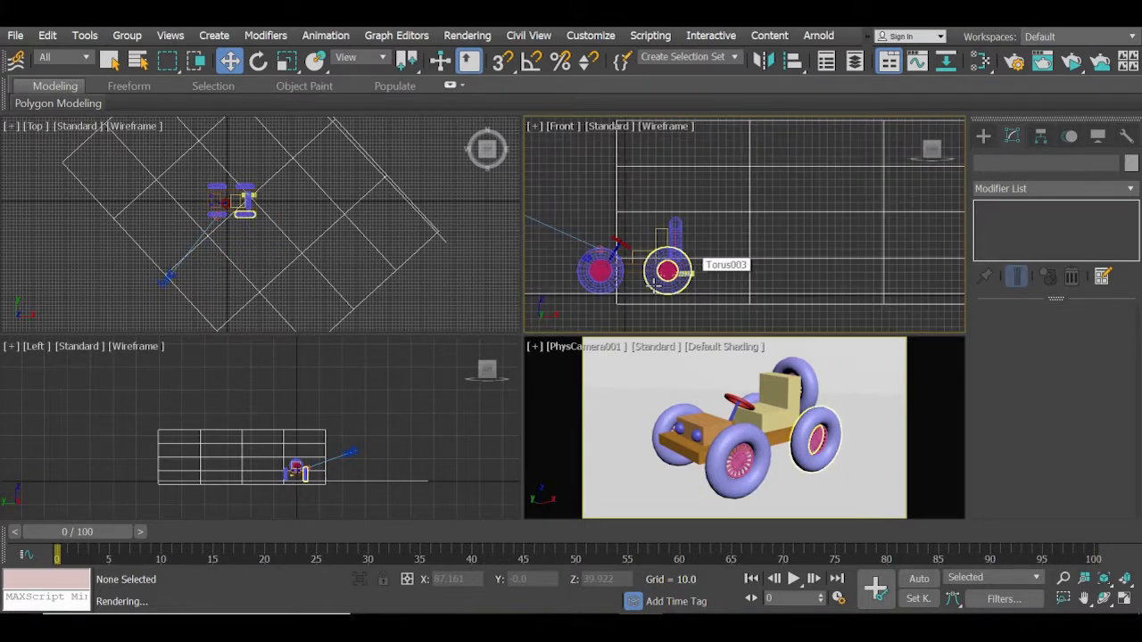
middle_click_drag(653, 285, 793, 197)
left_click(716, 204)
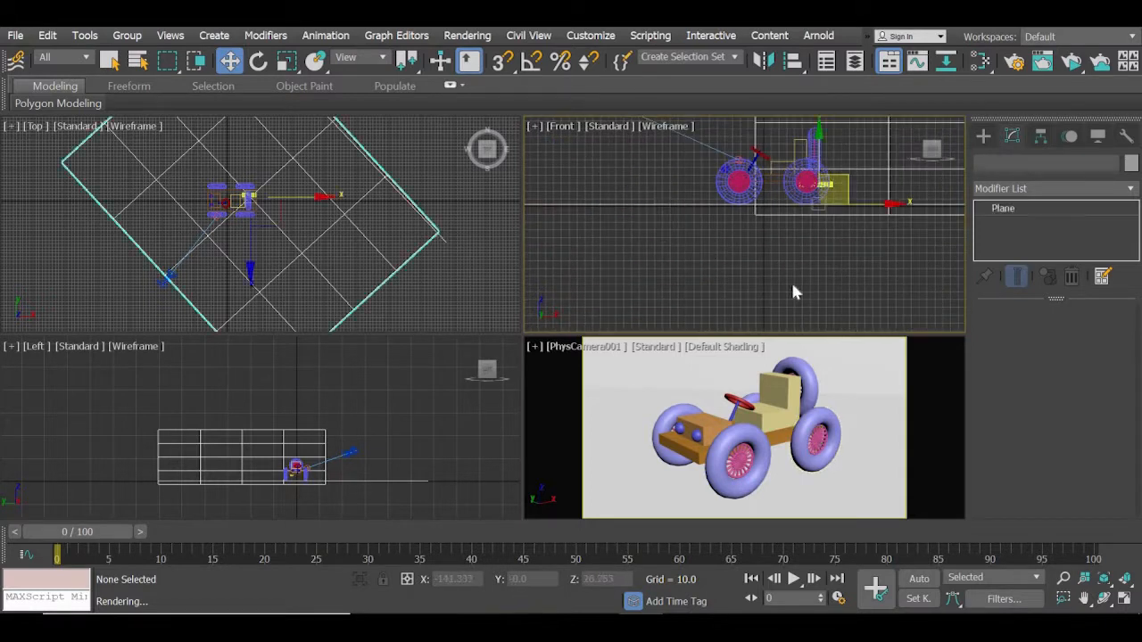
left_click(626, 472)
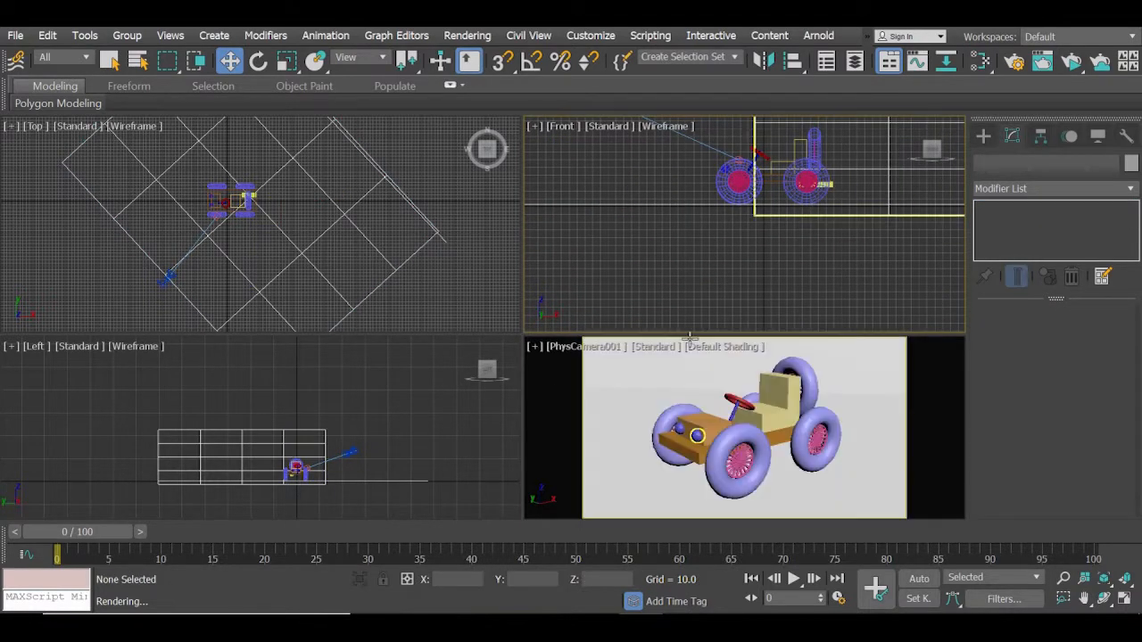
scroll(848, 253, "down", 3)
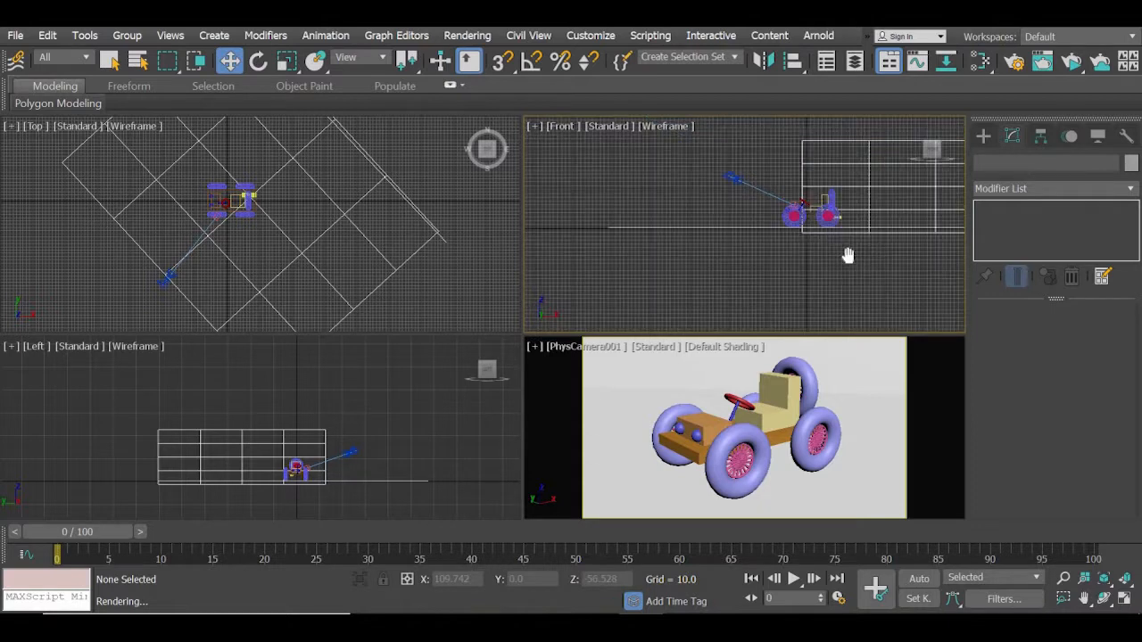
middle_click_drag(848, 256, 740, 276)
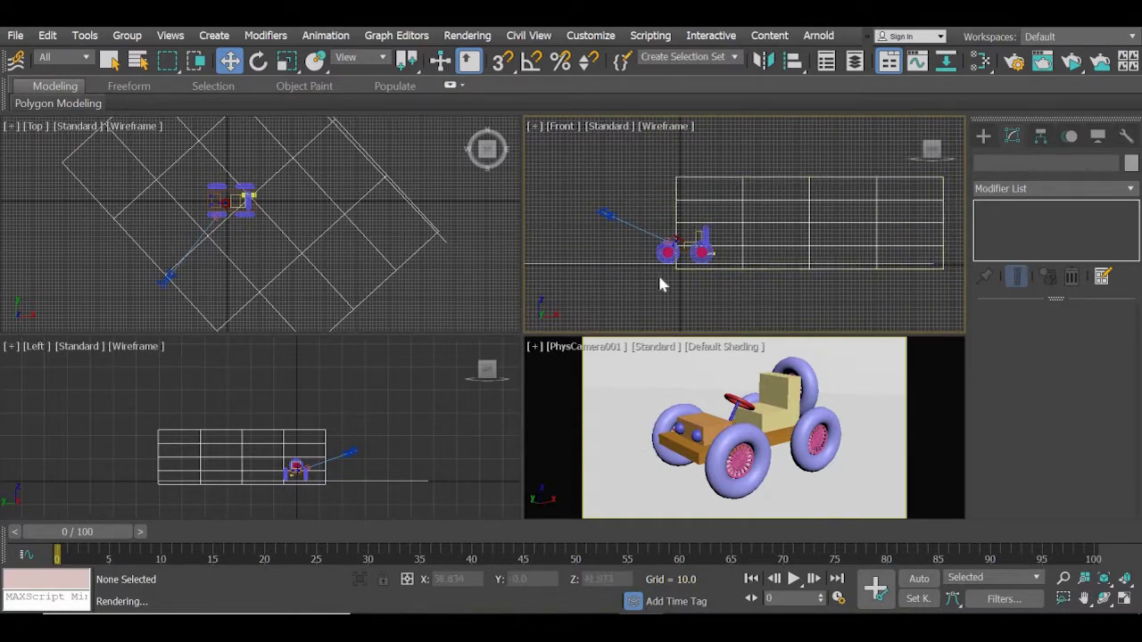
scroll(659, 277, "up", 4)
scroll(660, 278, "down", 4)
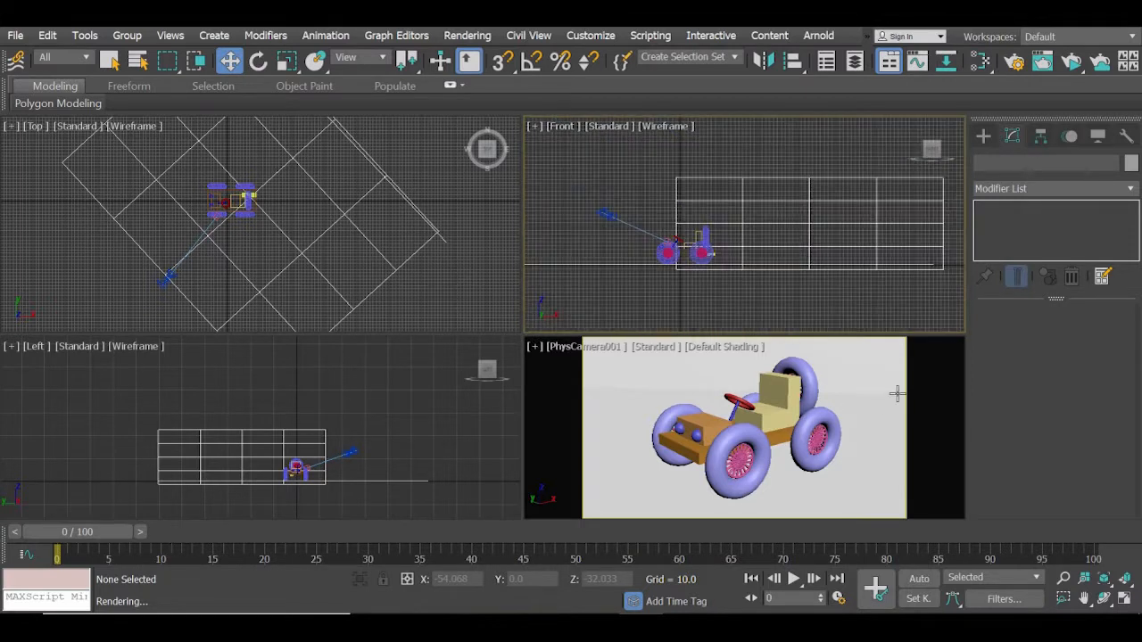
Inspect the backdrop plane and the physical camera placement around the car.
left_click(883, 358)
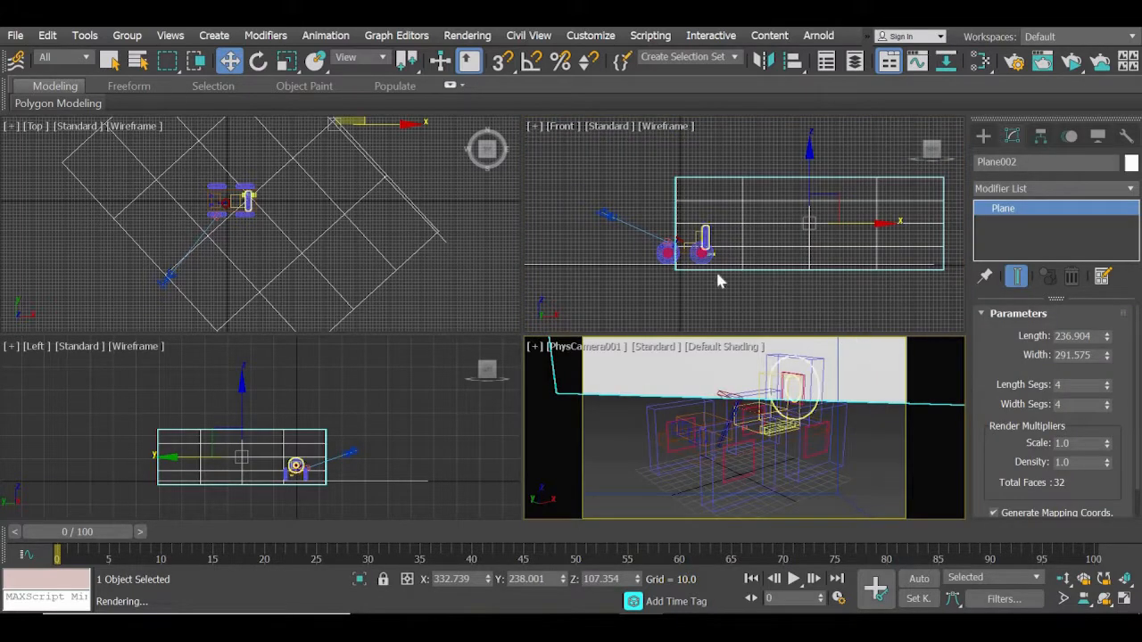
left_click(721, 298)
left_click(198, 310)
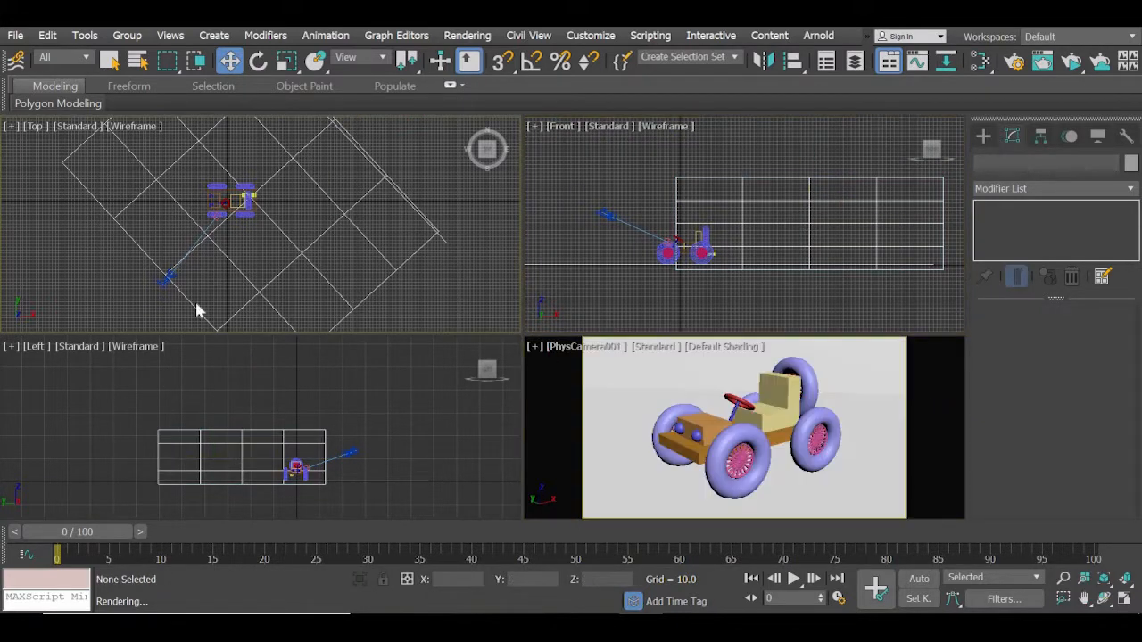
middle_click_drag(197, 304, 202, 313)
left_click(169, 288)
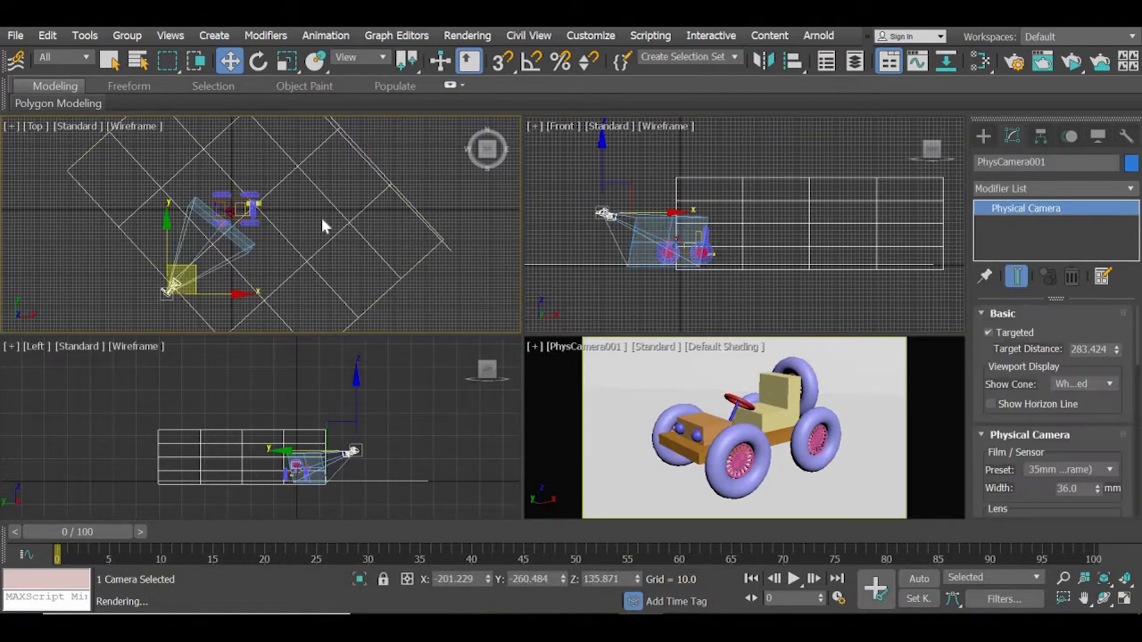
middle_click_drag(322, 221, 294, 278)
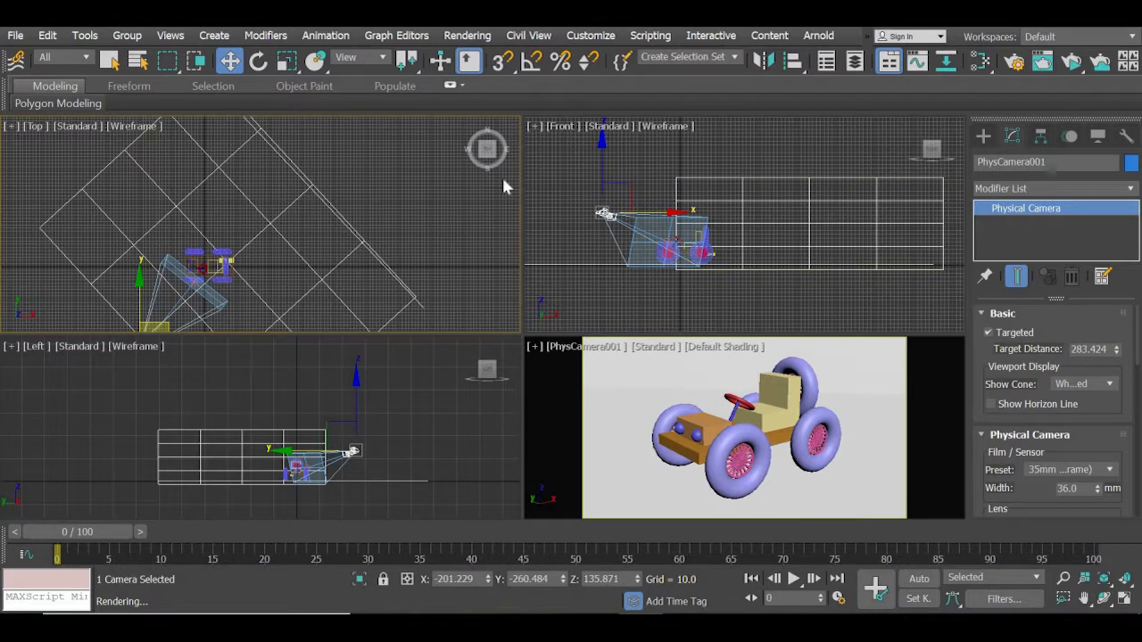
left_click(557, 194)
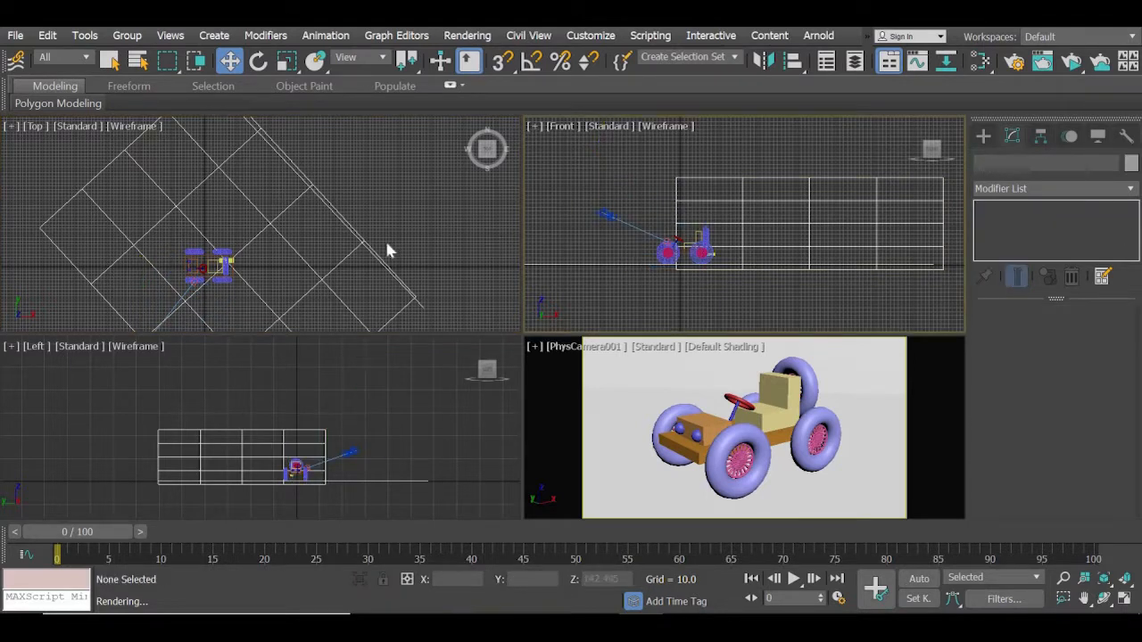
Configure the render setup for ActiveShade Mode with HDTV (video) output at 480x270.
left_click(1016, 63)
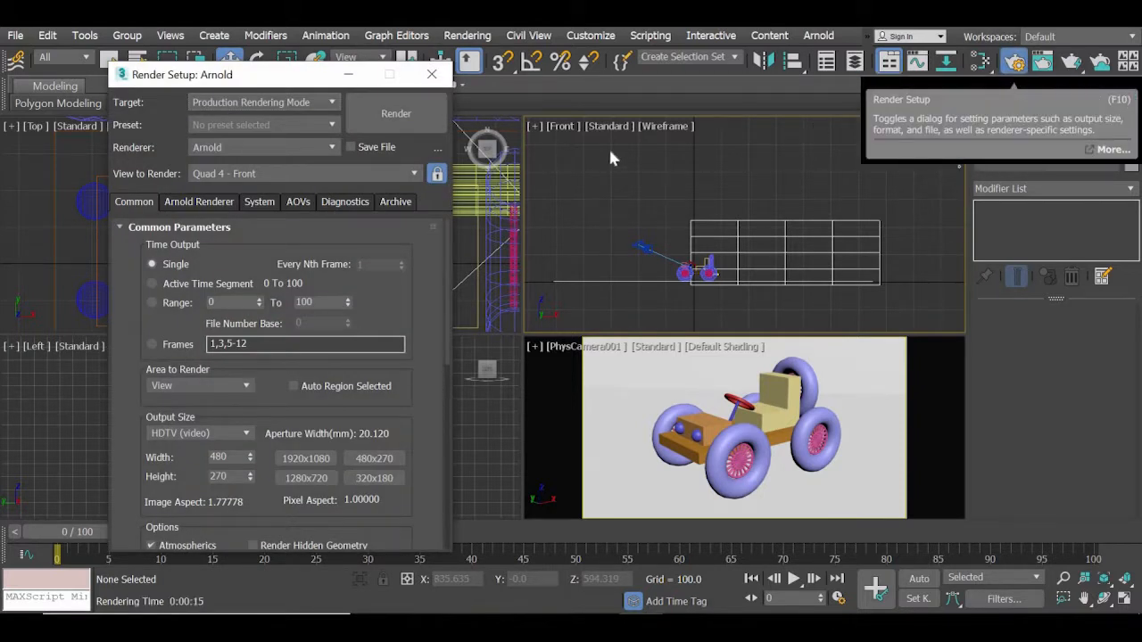
left_click(265, 103)
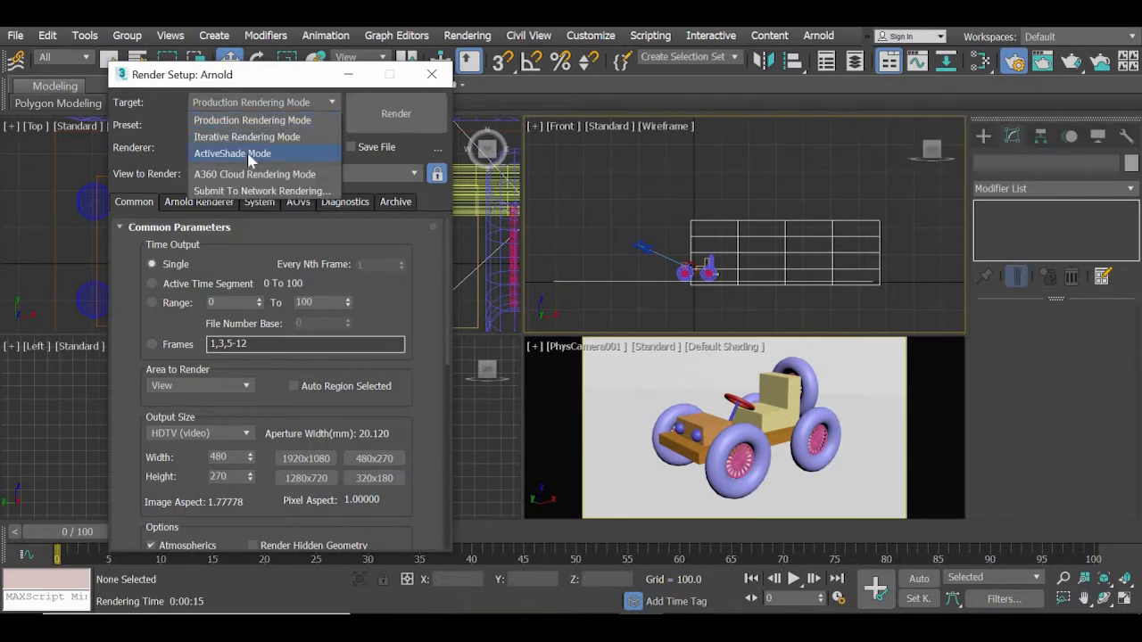
left_click(249, 154)
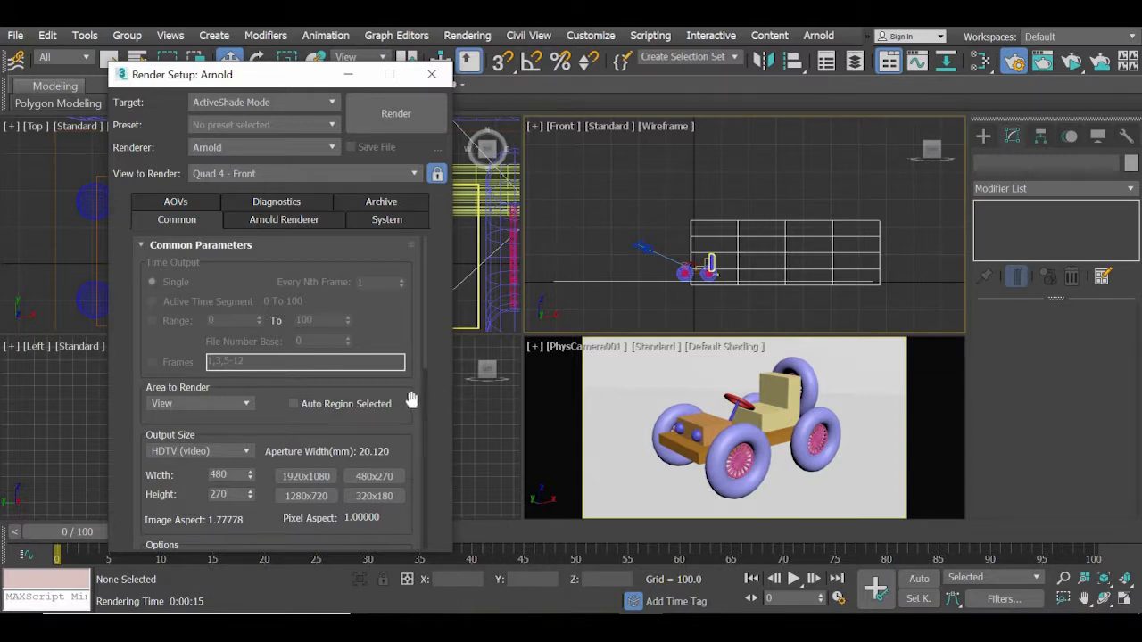
left_click(176, 451)
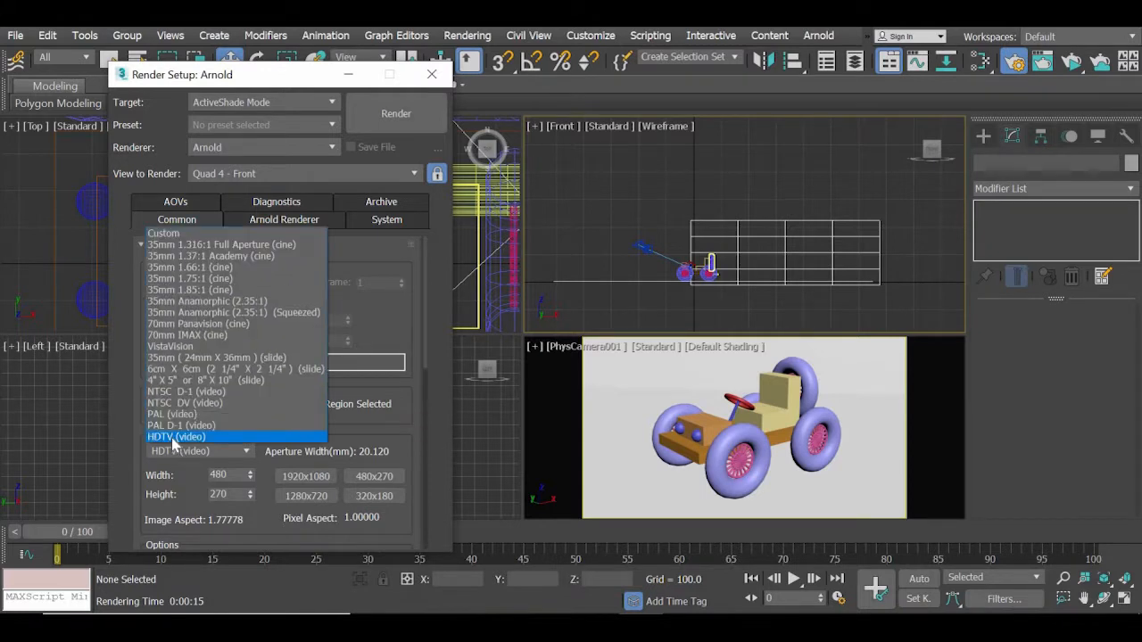
left_click(183, 435)
left_click(375, 478)
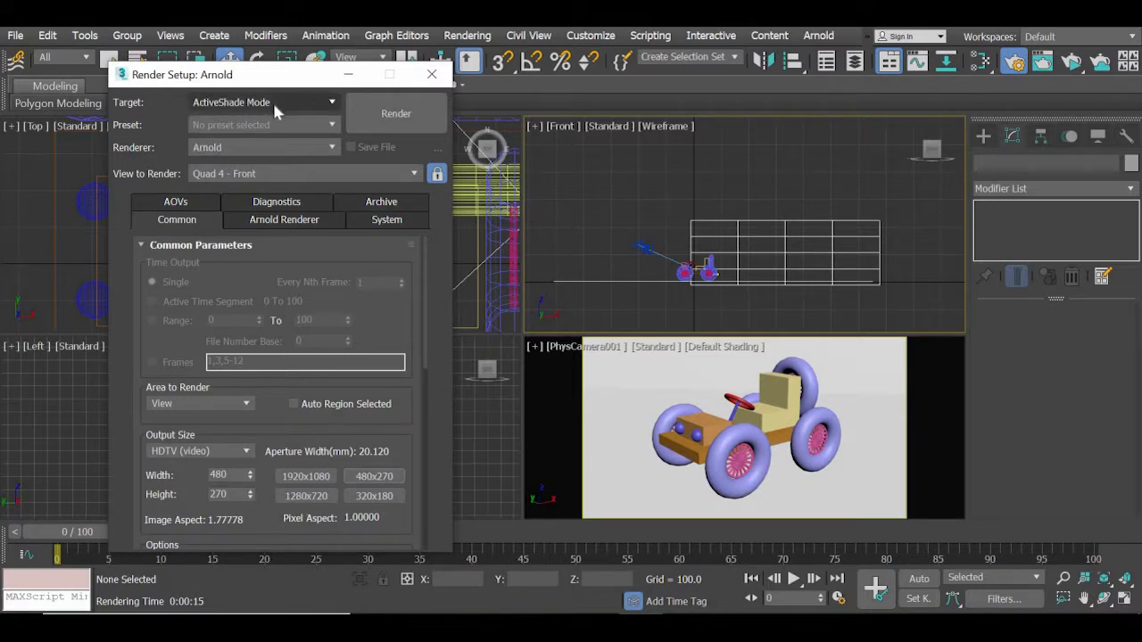
Set the view to render to Quad 4 - PhysCamera001 and start the ActiveShade render.
left_click(283, 169)
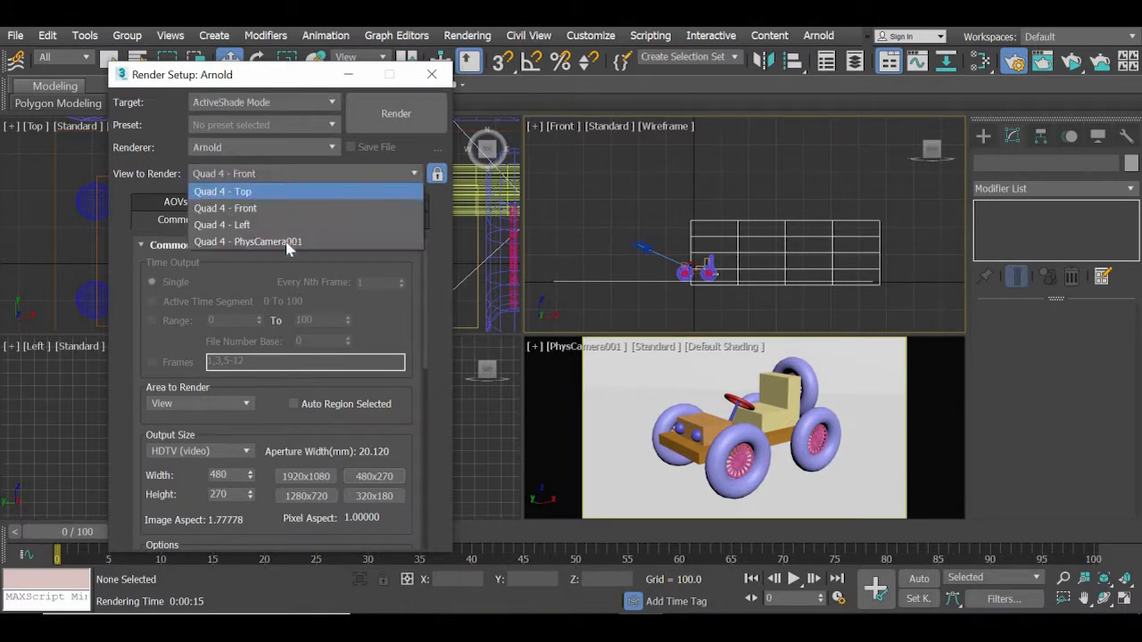
left_click(288, 244)
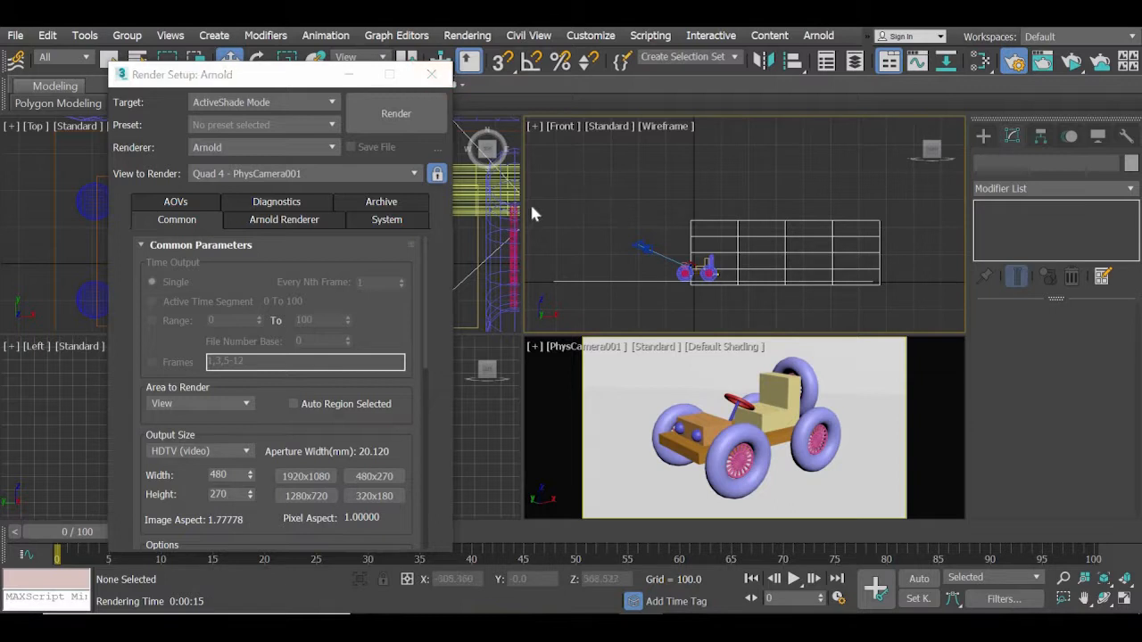
left_click(8, 237)
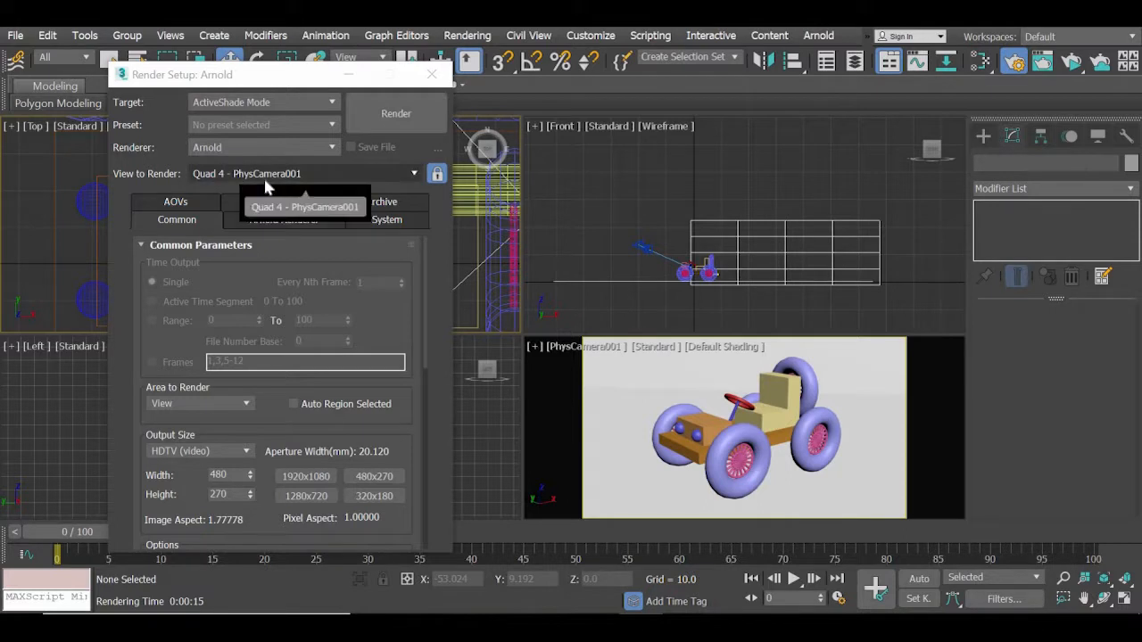
left_click(398, 115)
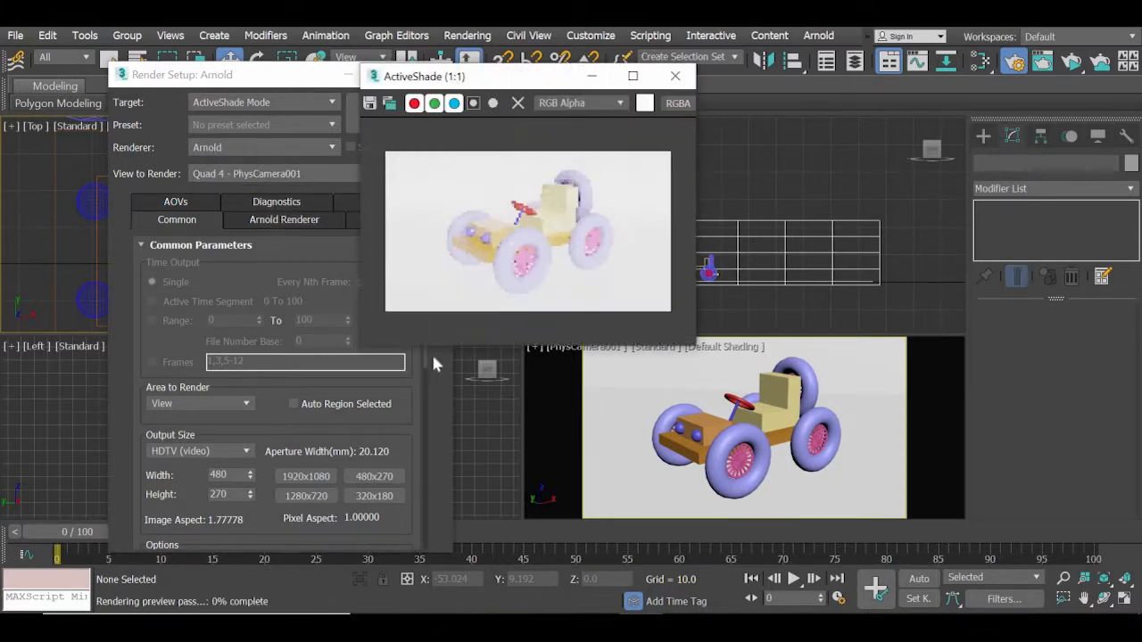
Close Render Setup and move the ActiveShade window down over the Left viewport, clear of the Front and camera views.
left_click_drag(161, 75, 39, 84)
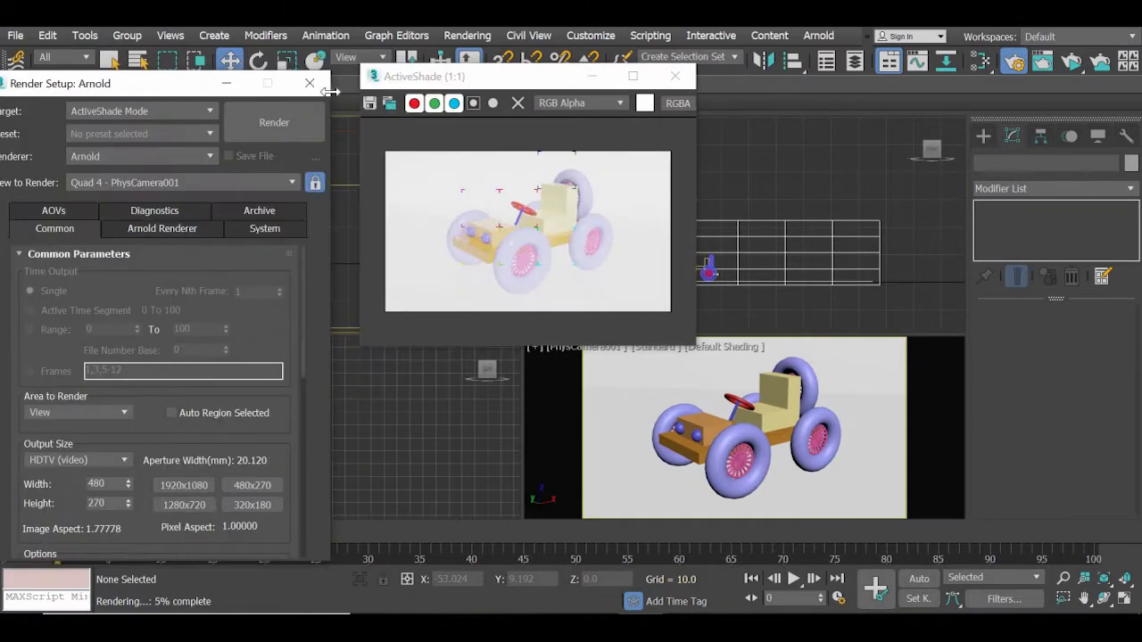
left_click(308, 84)
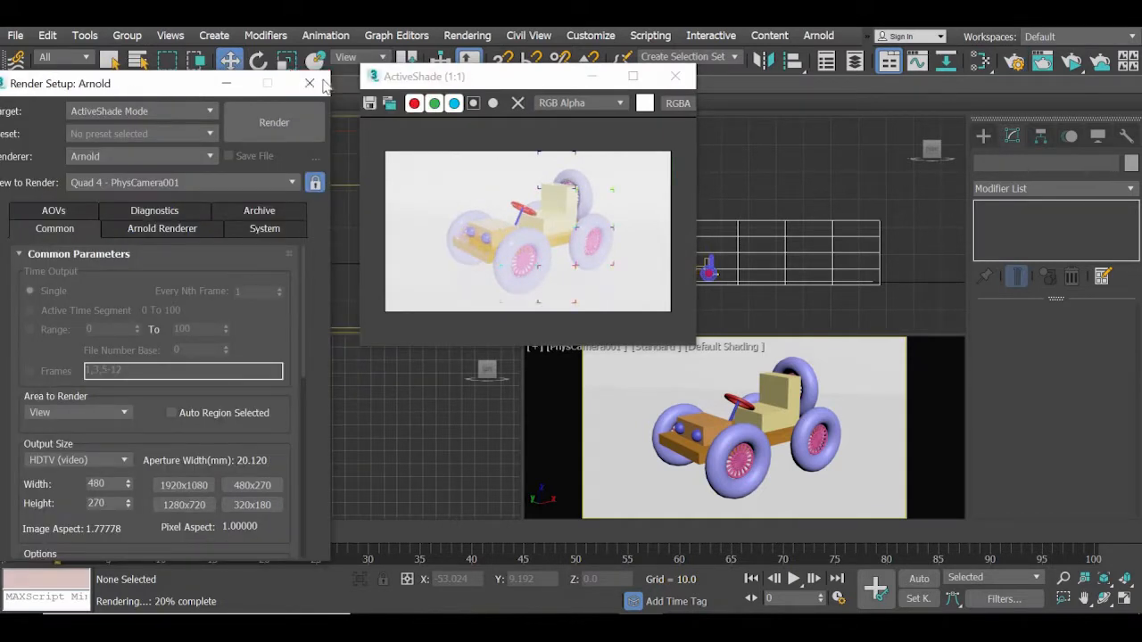
left_click_drag(473, 85, 305, 171)
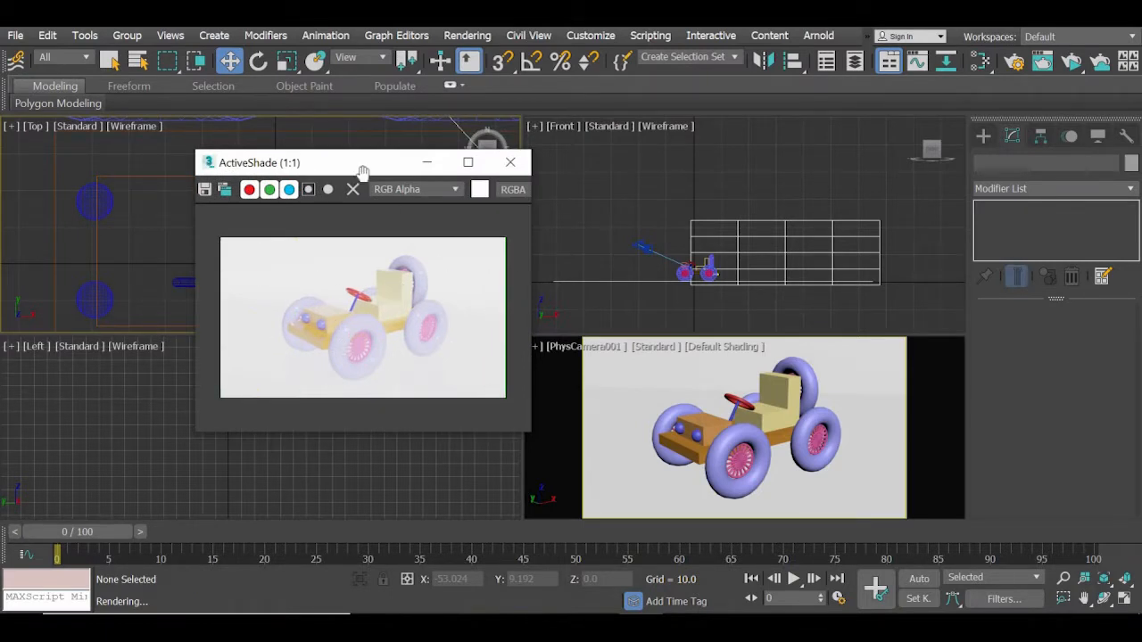
left_click_drag(361, 175, 341, 327)
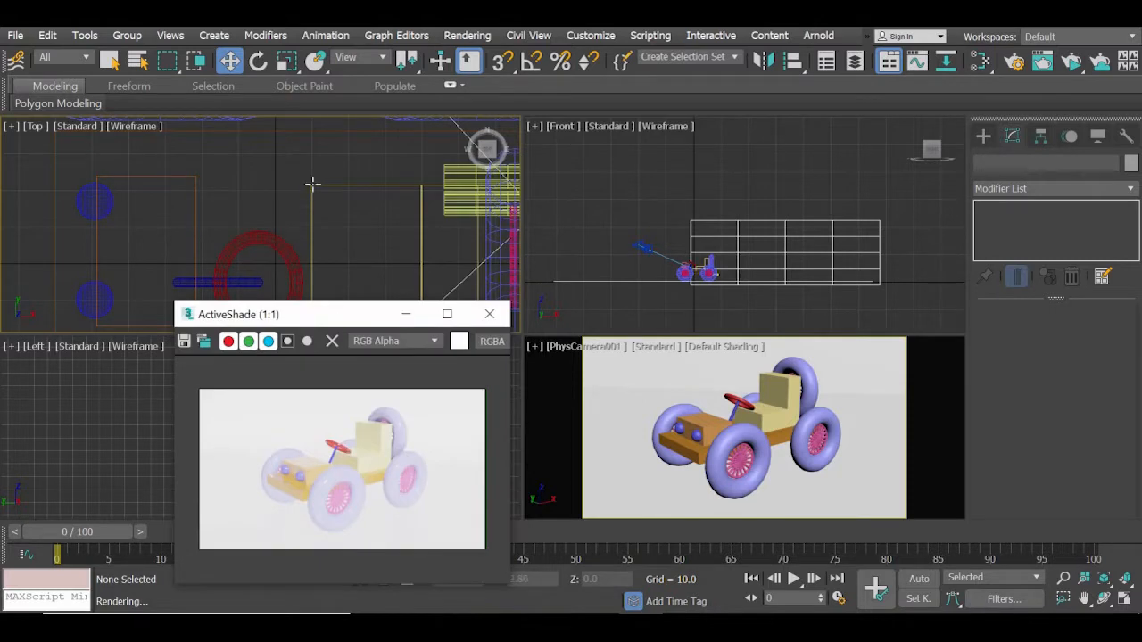
scroll(321, 205, "down", 6)
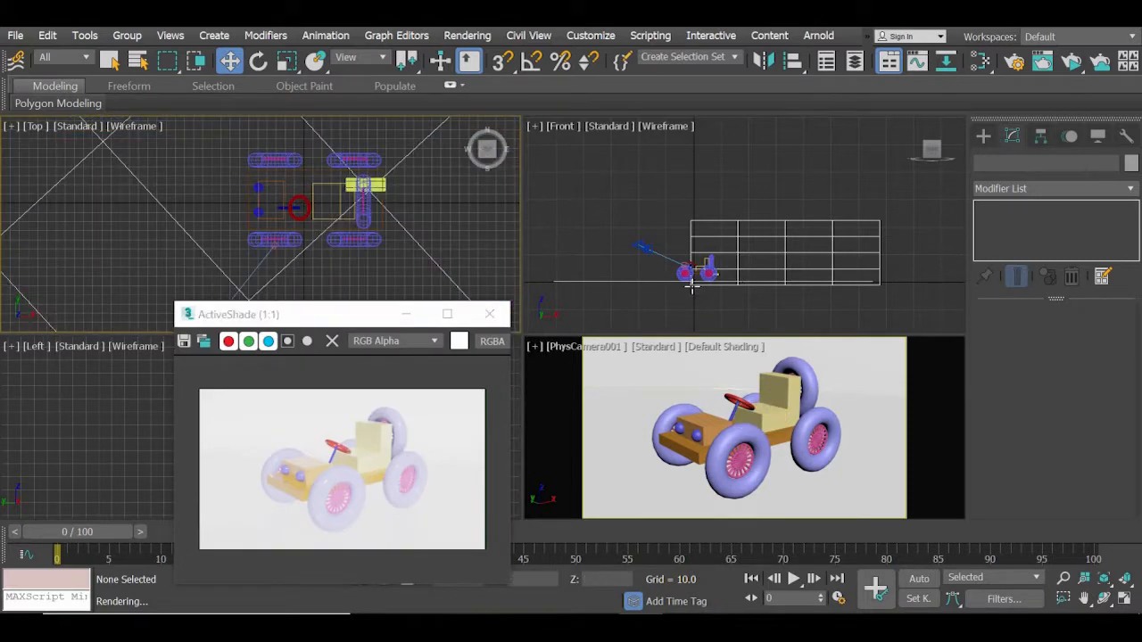
middle_click_drag(691, 285, 723, 244)
left_click_drag(284, 316, 235, 299)
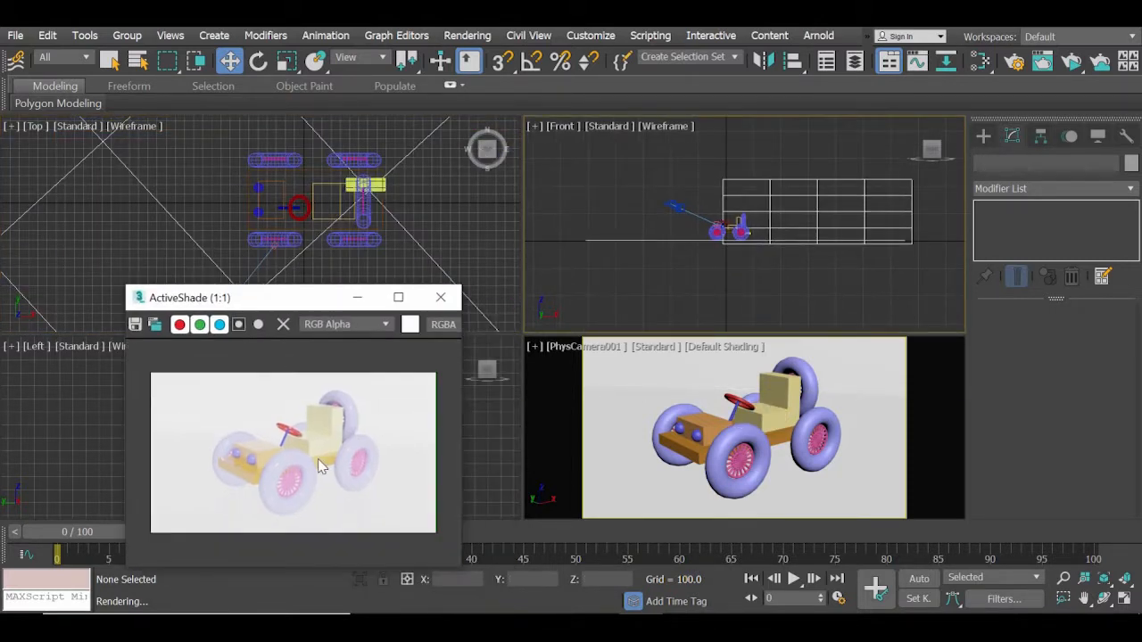
Open the light creation options for adding a light in the Front view around the car.
left_click(762, 277)
scroll(762, 277, "up", 3)
middle_click_drag(728, 227, 682, 298)
scroll(751, 337, "down", 2)
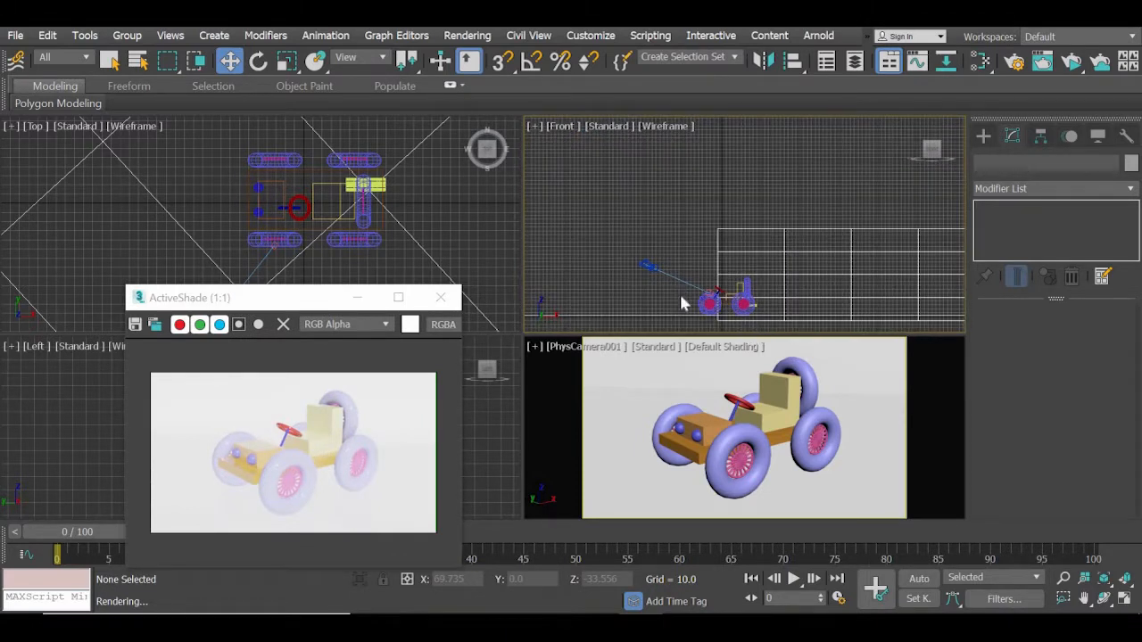
left_click(986, 135)
left_click(986, 162)
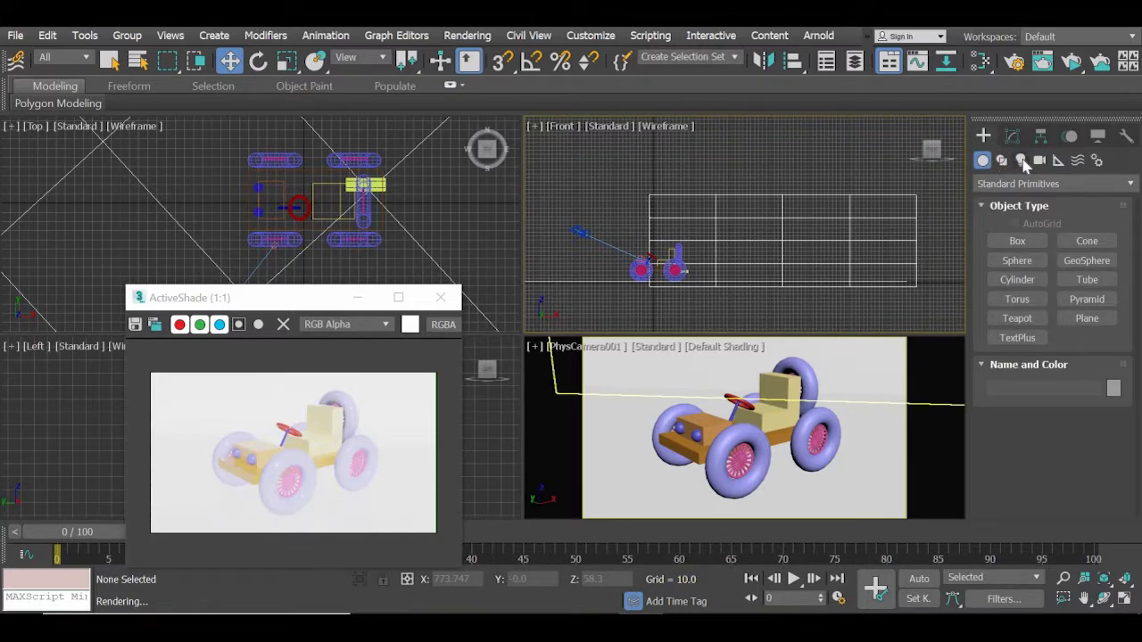
left_click(1021, 161)
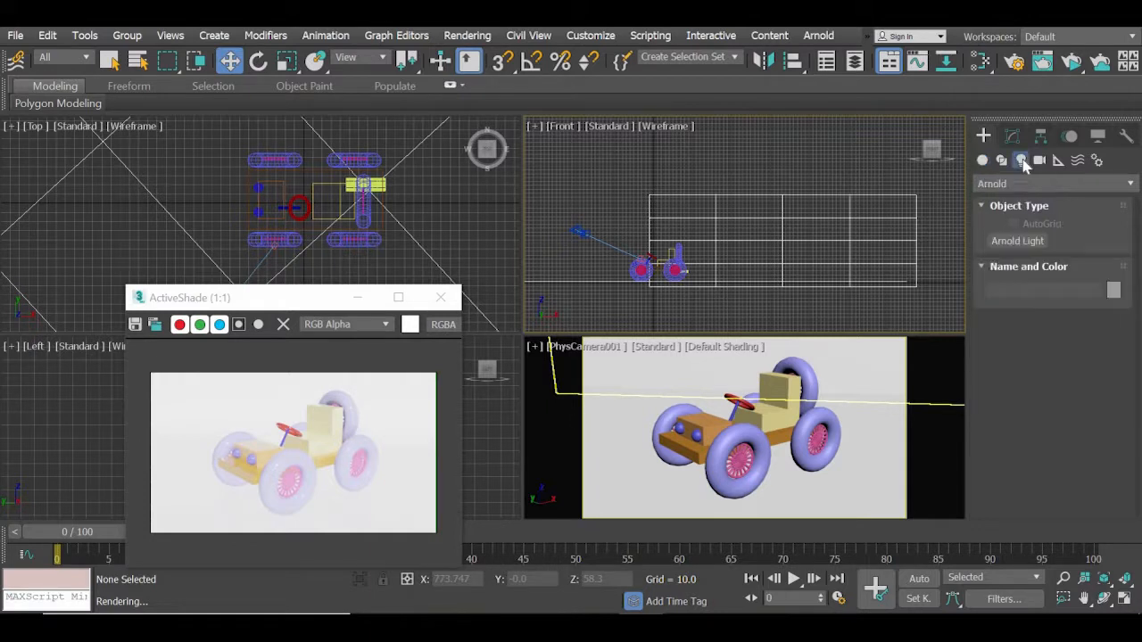
Compare the object types offered by the Standard and Arnold light categories, ending on Arnold.
left_click(1019, 185)
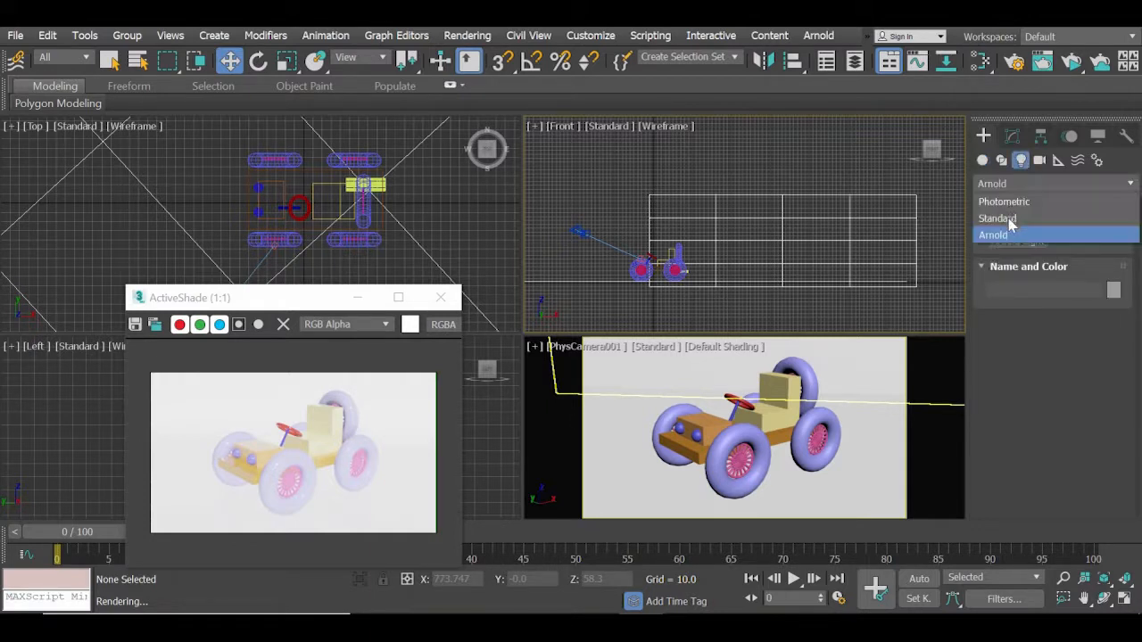
left_click(1009, 219)
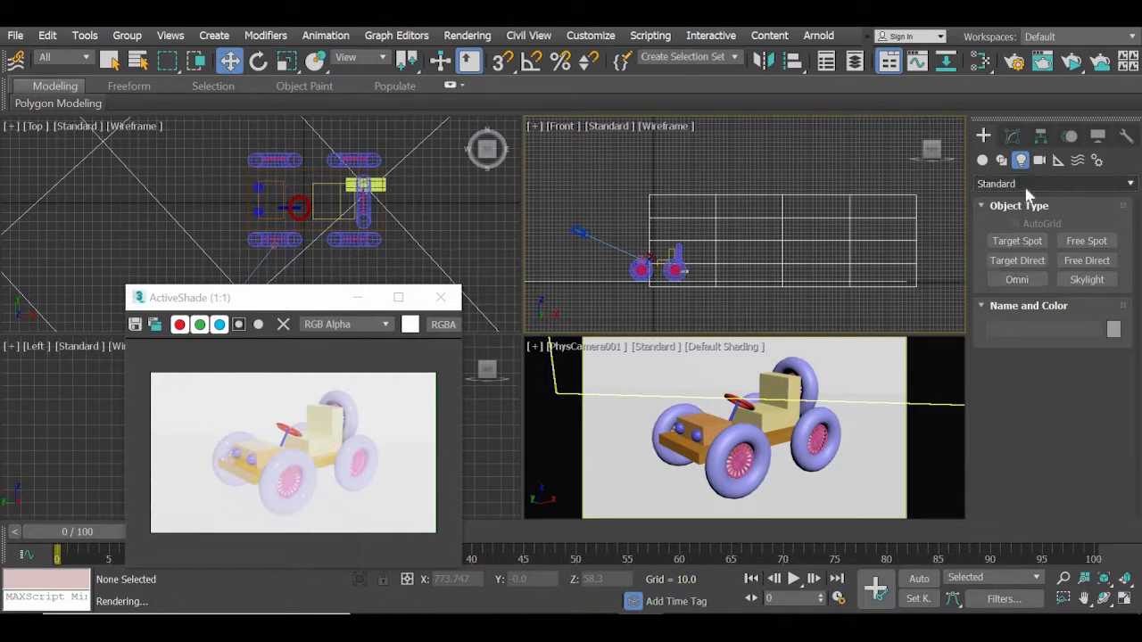
left_click(1026, 184)
left_click(1013, 234)
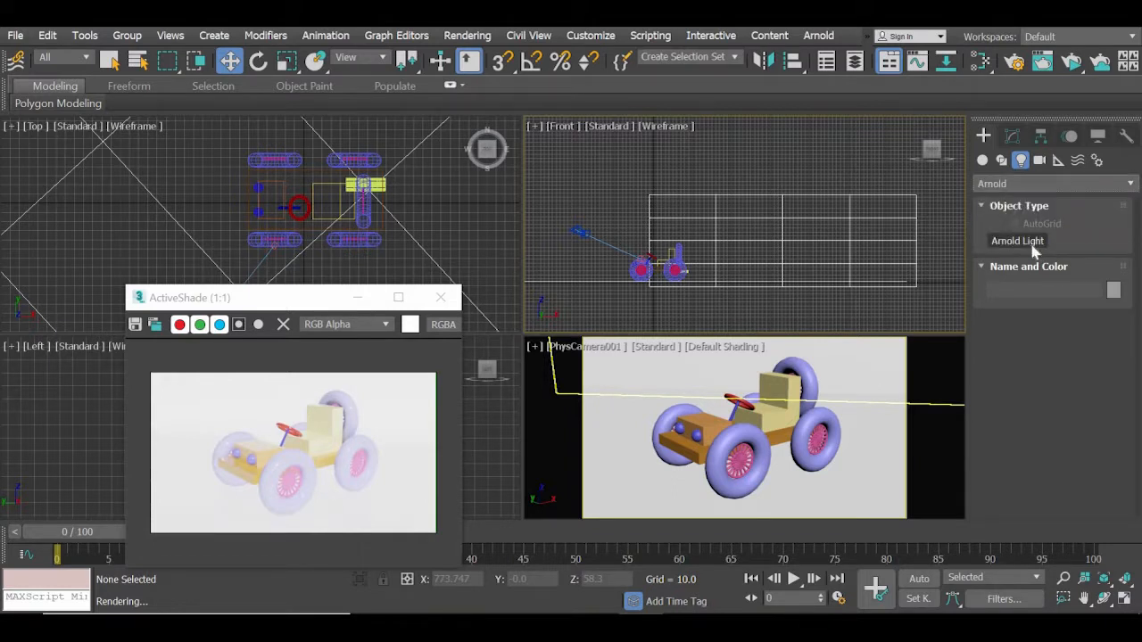
left_click(1019, 240)
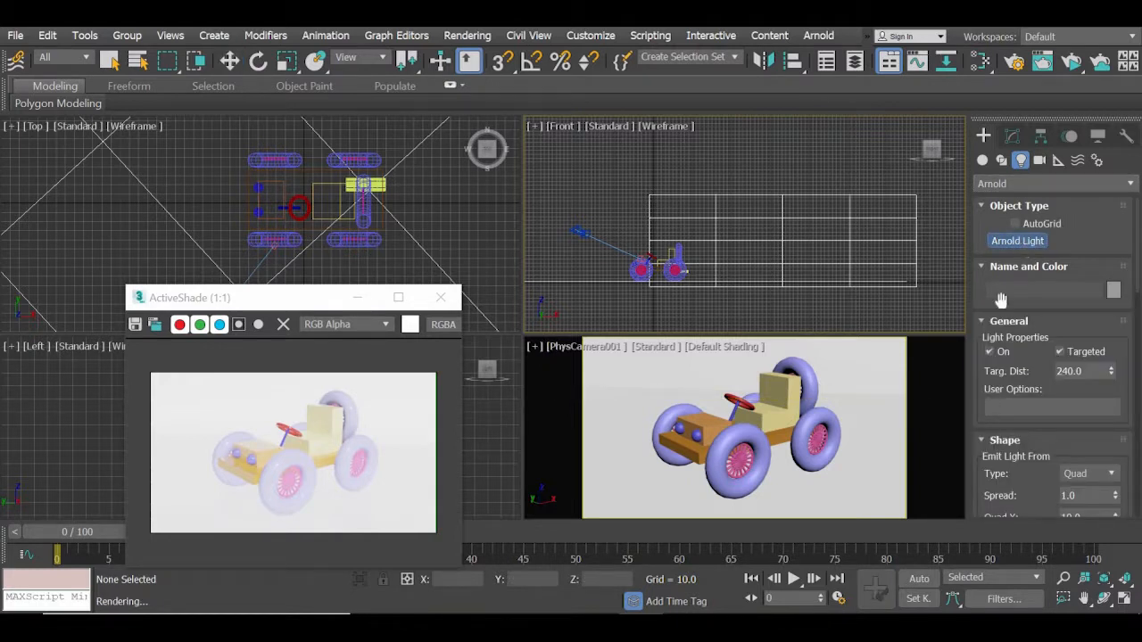
left_click(1014, 183)
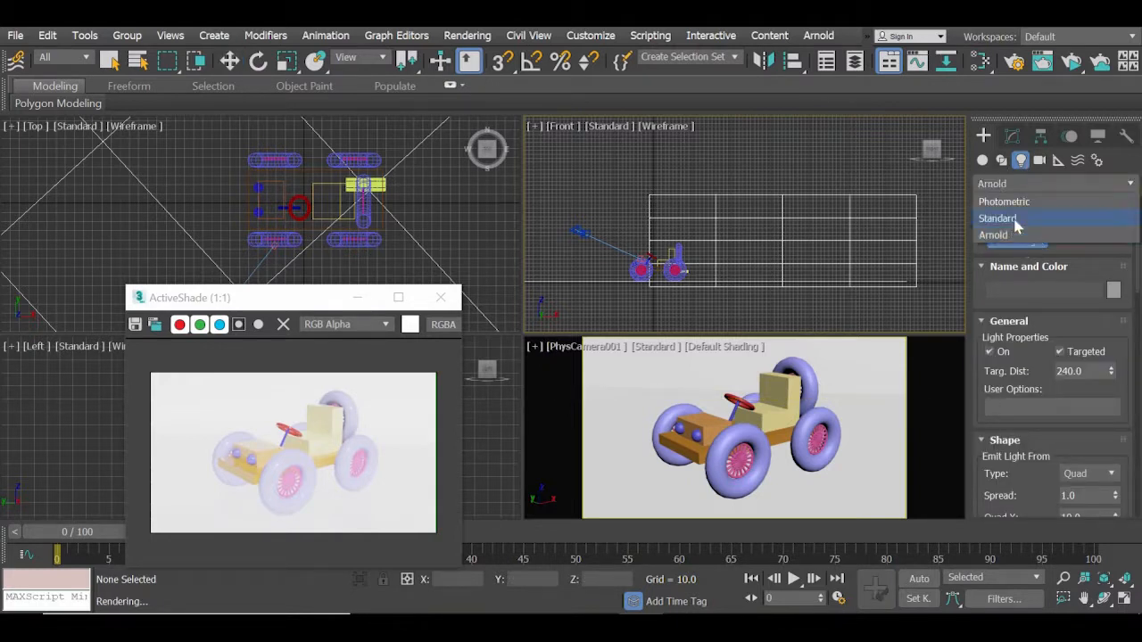
left_click(999, 219)
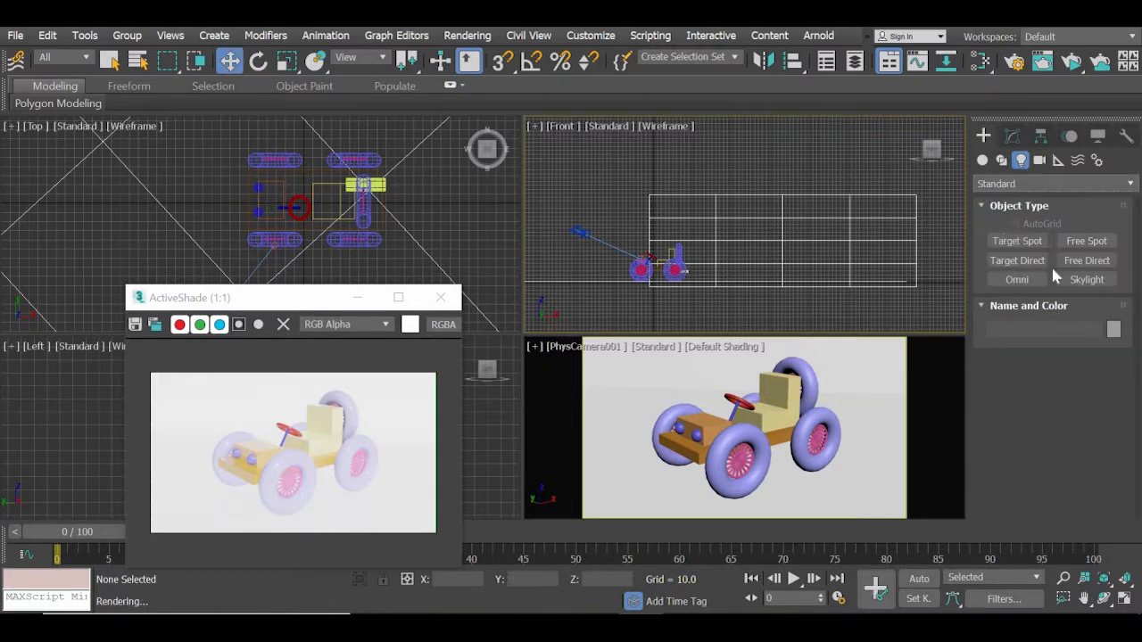
left_click(1013, 181)
left_click(992, 235)
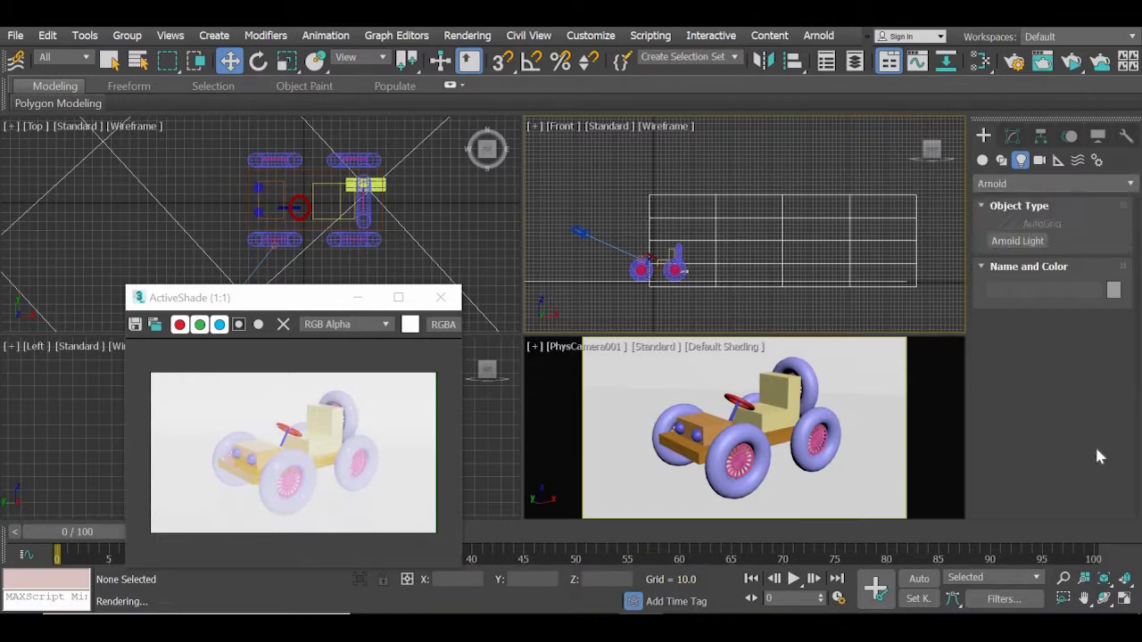
Create a targeted Arnold Quad light above the car in the Front view, aimed straight down with a target distance of about 429.
left_click(1018, 244)
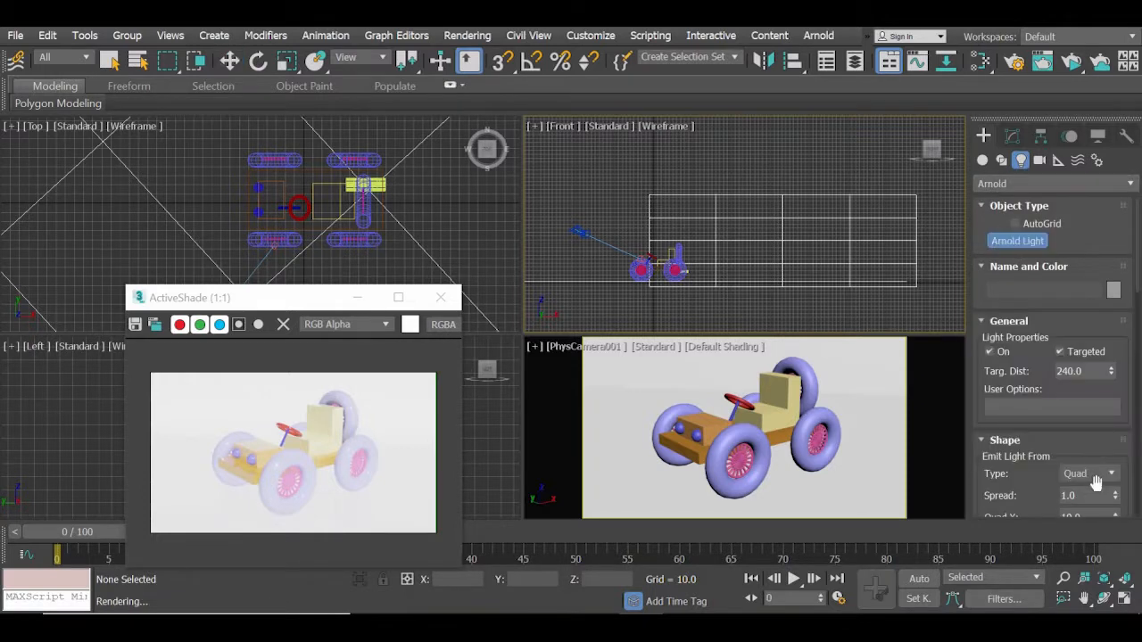
scroll(1078, 356, "down", 3)
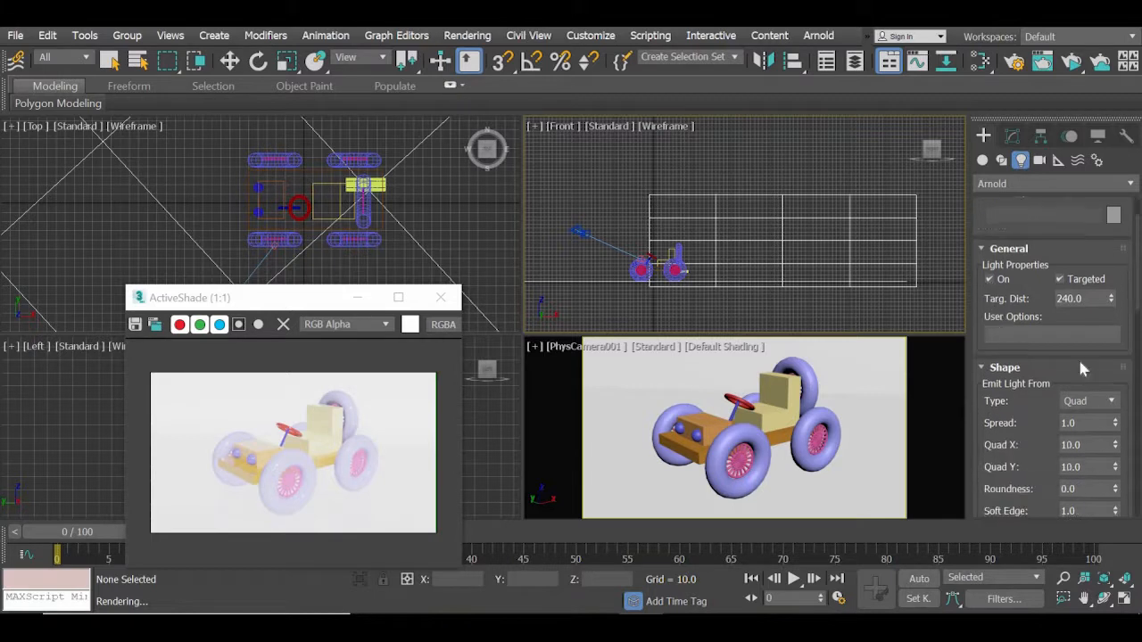
left_click(1114, 358)
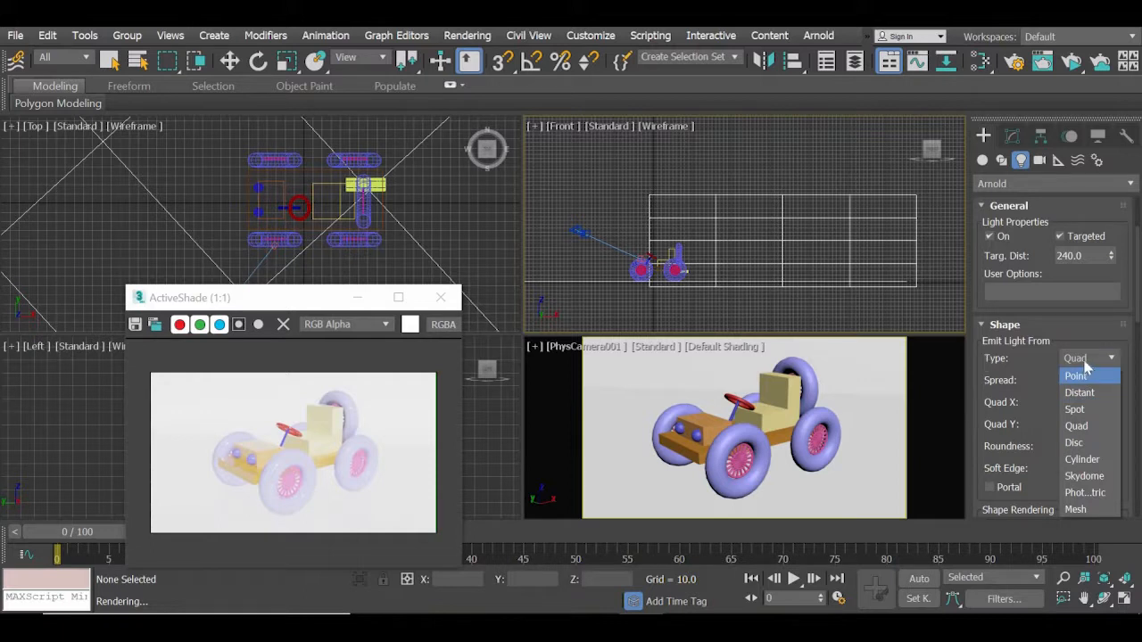
left_click(1085, 360)
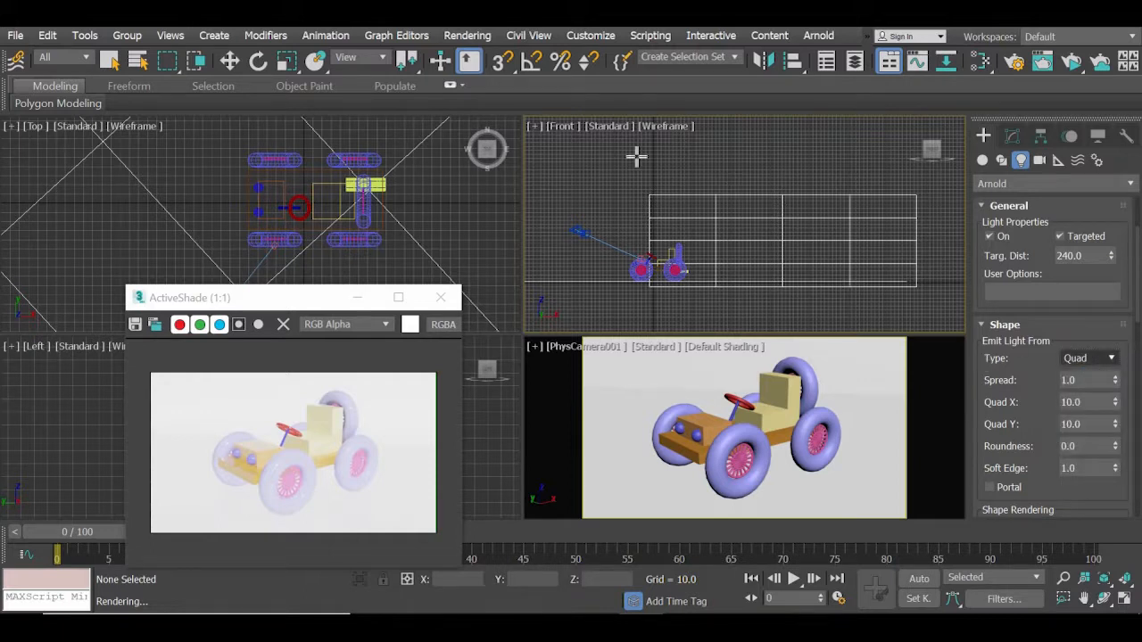
left_click_drag(661, 157, 660, 324)
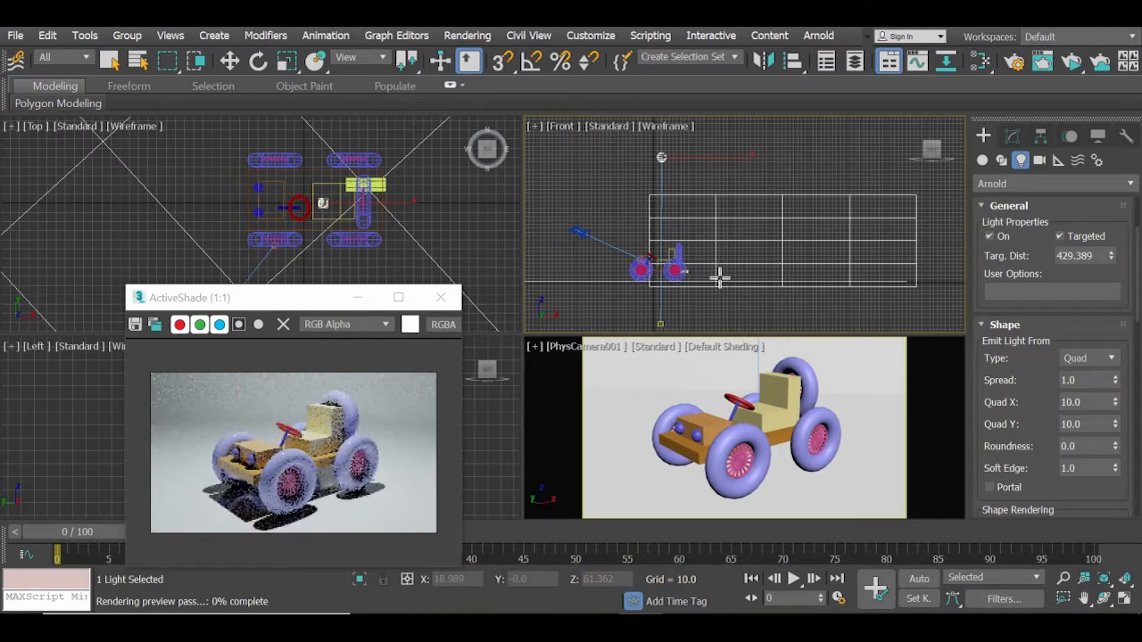
key("w")
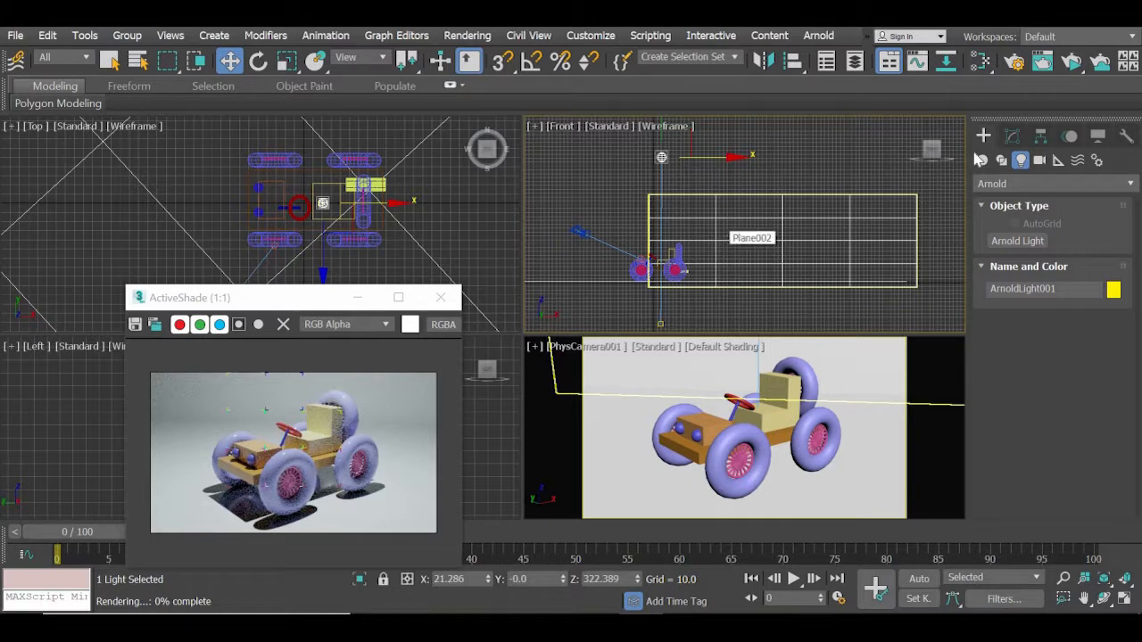
Raise the Arnold light's target onto the car in the Front view, to about Z 67, and move the ActiveShade window clear of the Top view.
left_click(1012, 137)
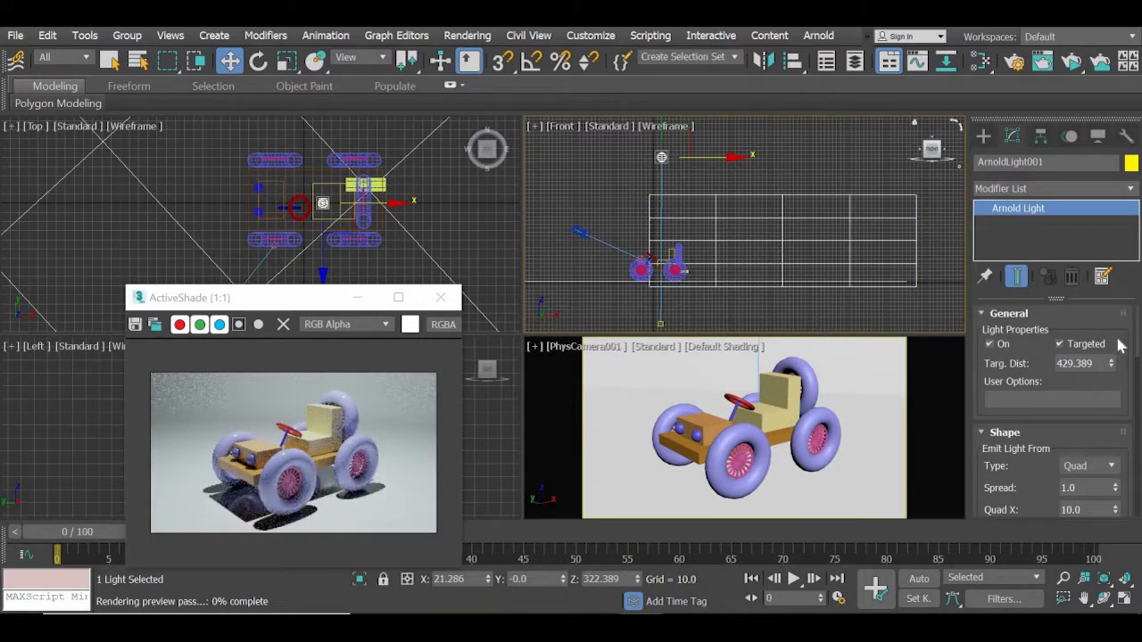
left_click(1061, 345)
left_click(1061, 344)
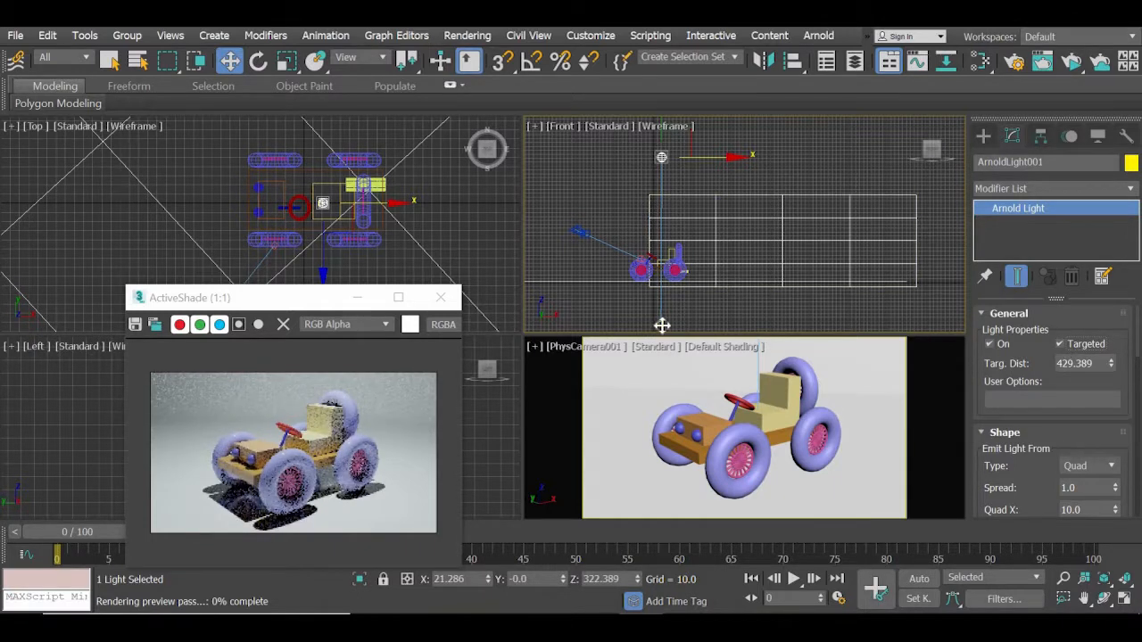
left_click_drag(660, 324, 662, 230)
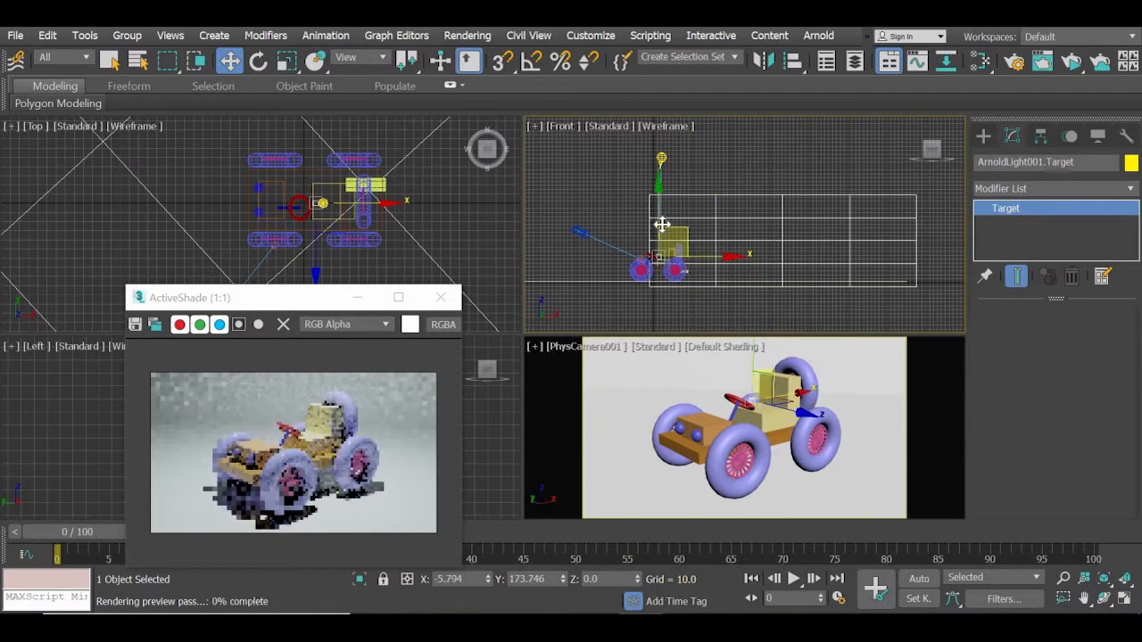
left_click_drag(246, 304, 273, 167)
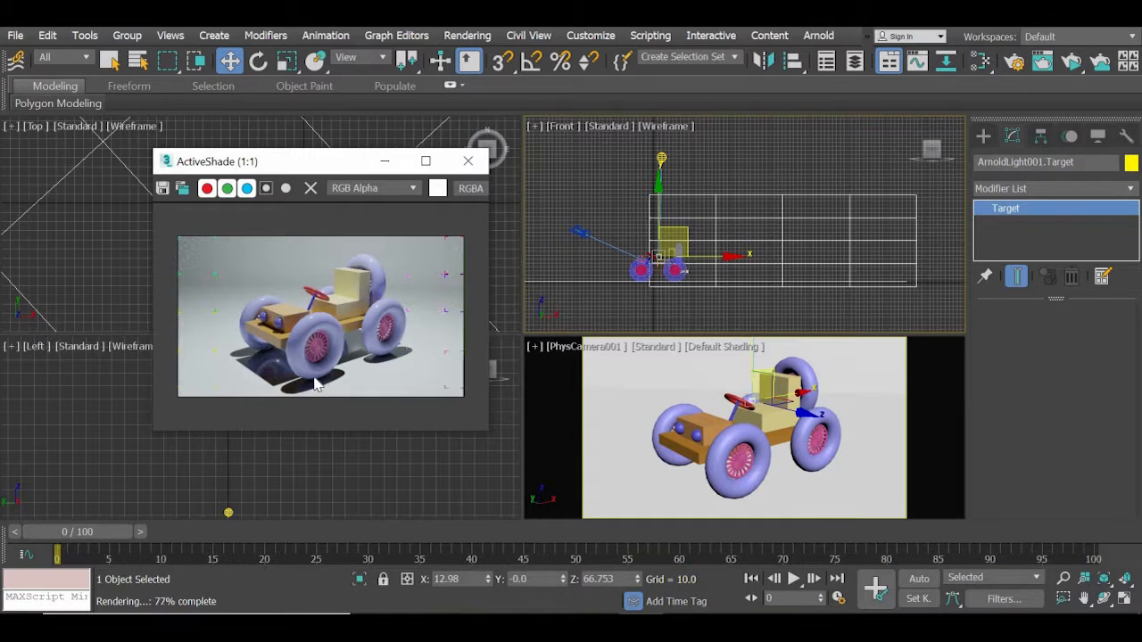
left_click_drag(328, 170, 332, 372)
Select the Arnold light itself, instead of its target, in the Top view.
scroll(327, 232, "up", 10)
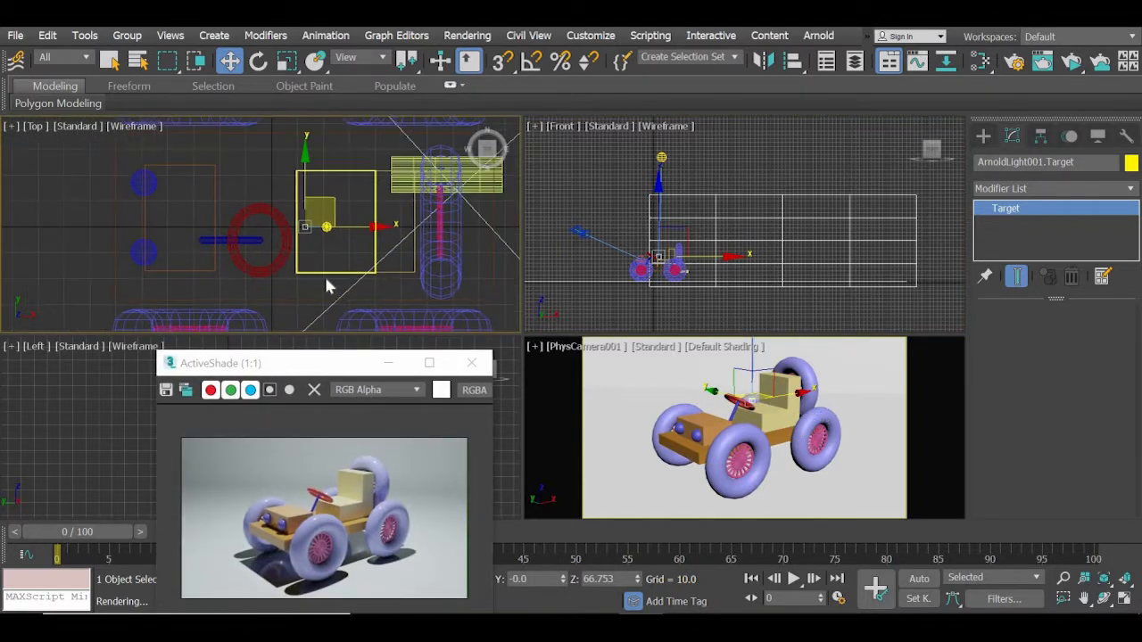
scroll(330, 268, "down", 5)
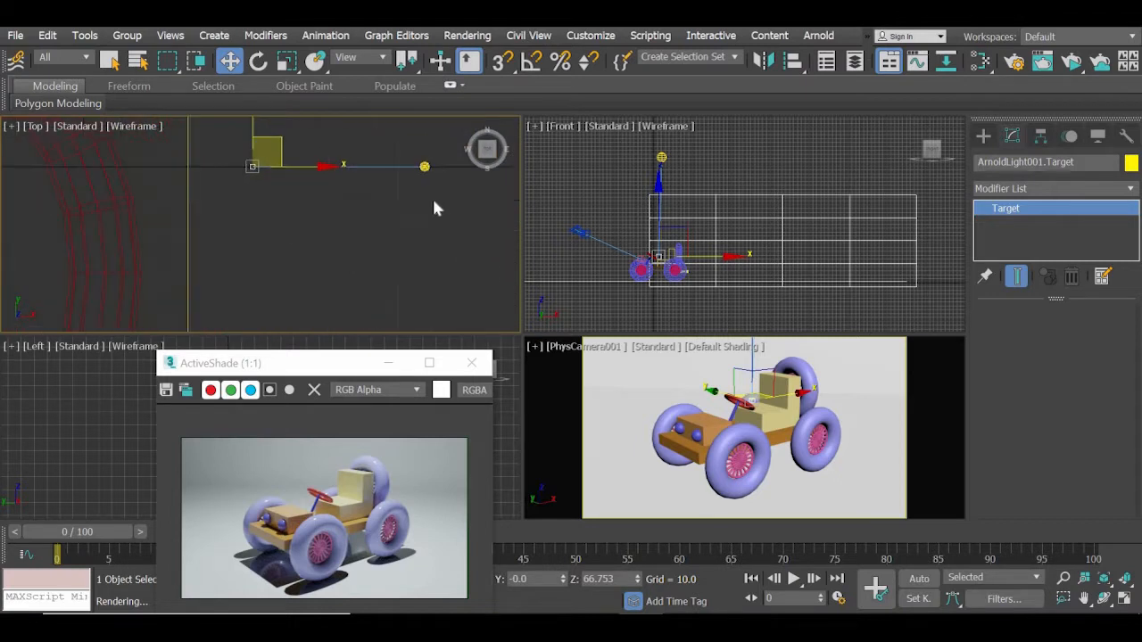
scroll(294, 205, "up", 4)
left_click(293, 204)
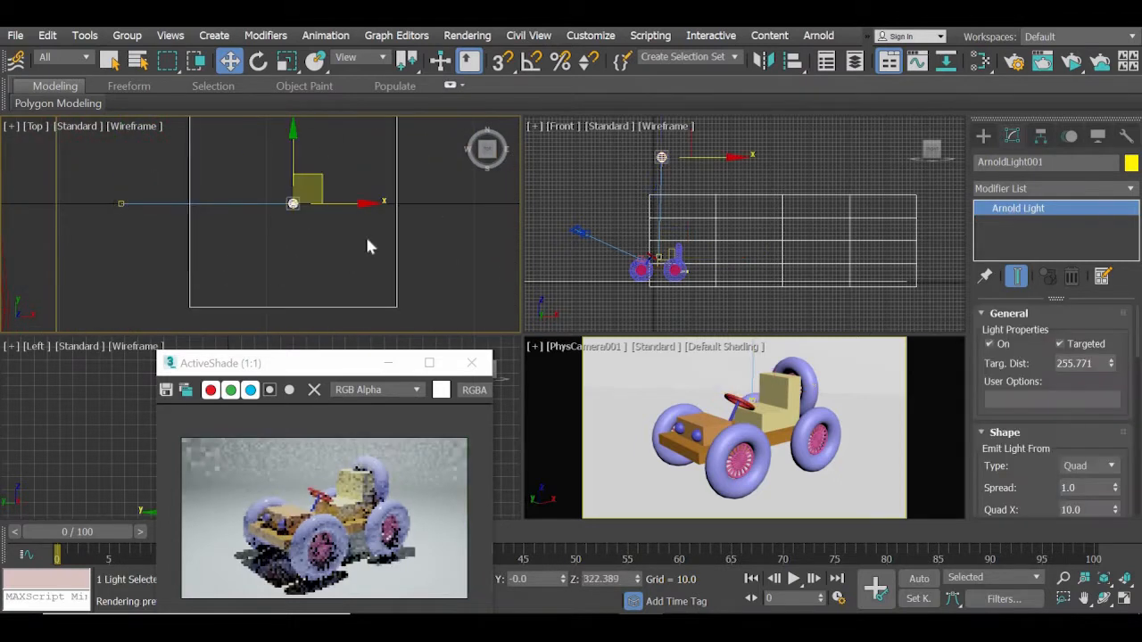
scroll(367, 234, "down", 3)
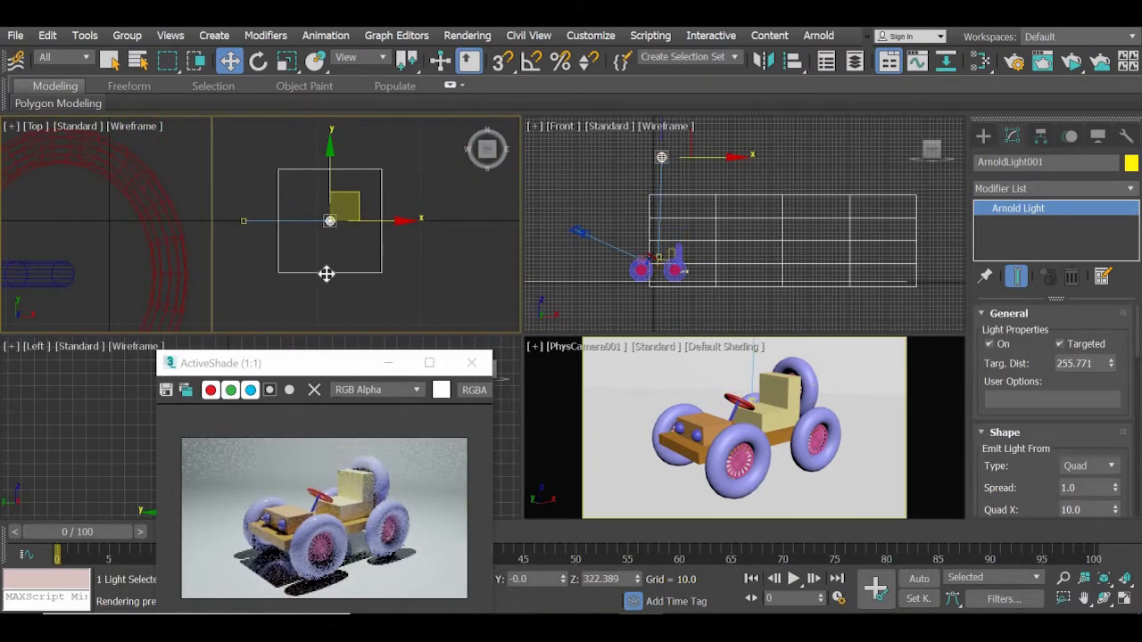
Set the Arnold light's Quad X and Quad Y sizes to 100.
scroll(975, 448, "down", 4)
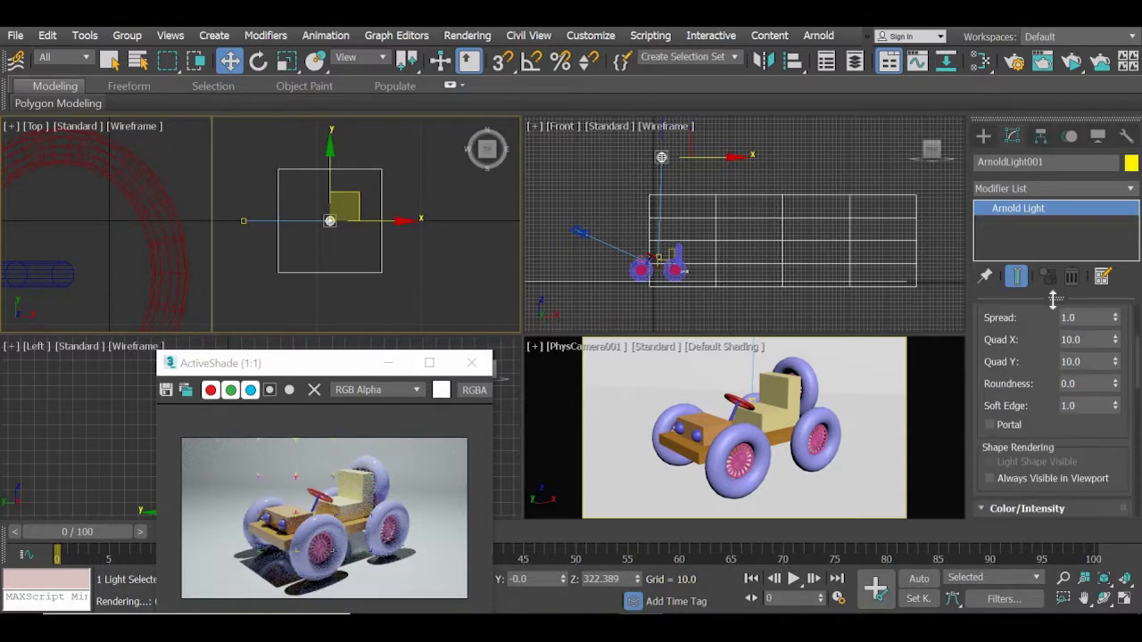
left_click_drag(1083, 339, 1000, 340)
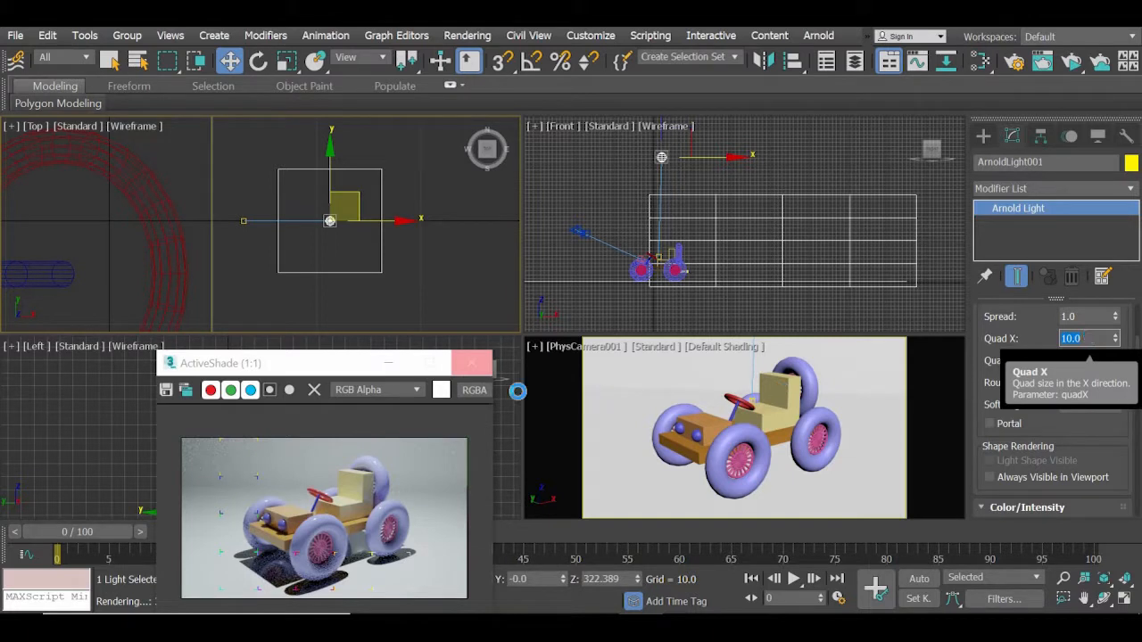
left_click_drag(319, 364, 322, 275)
type("10")
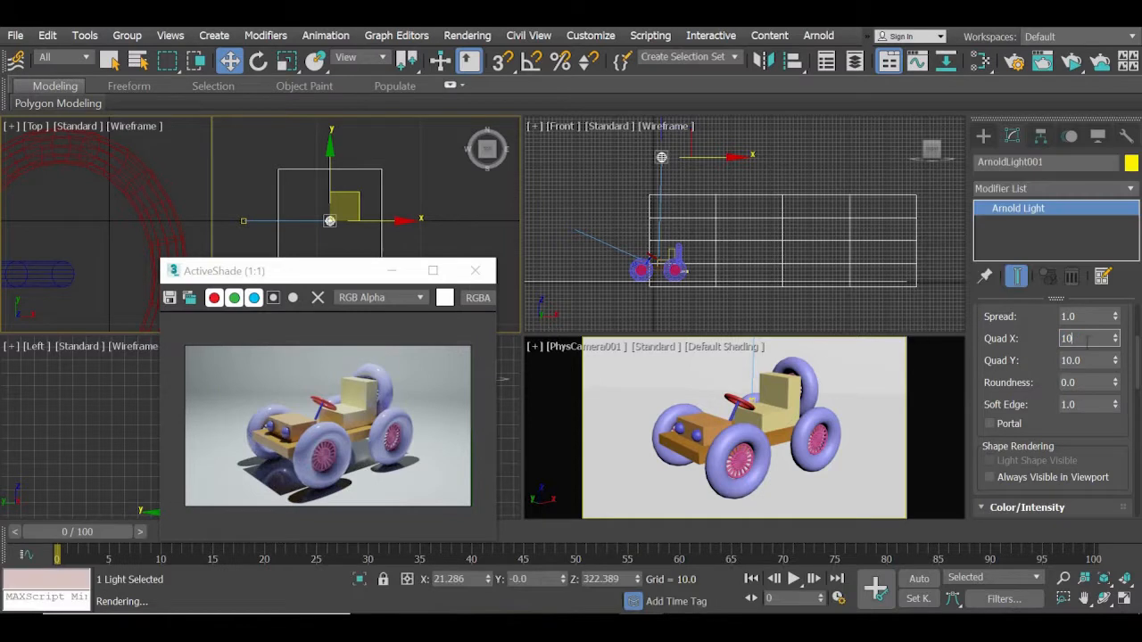
type("0")
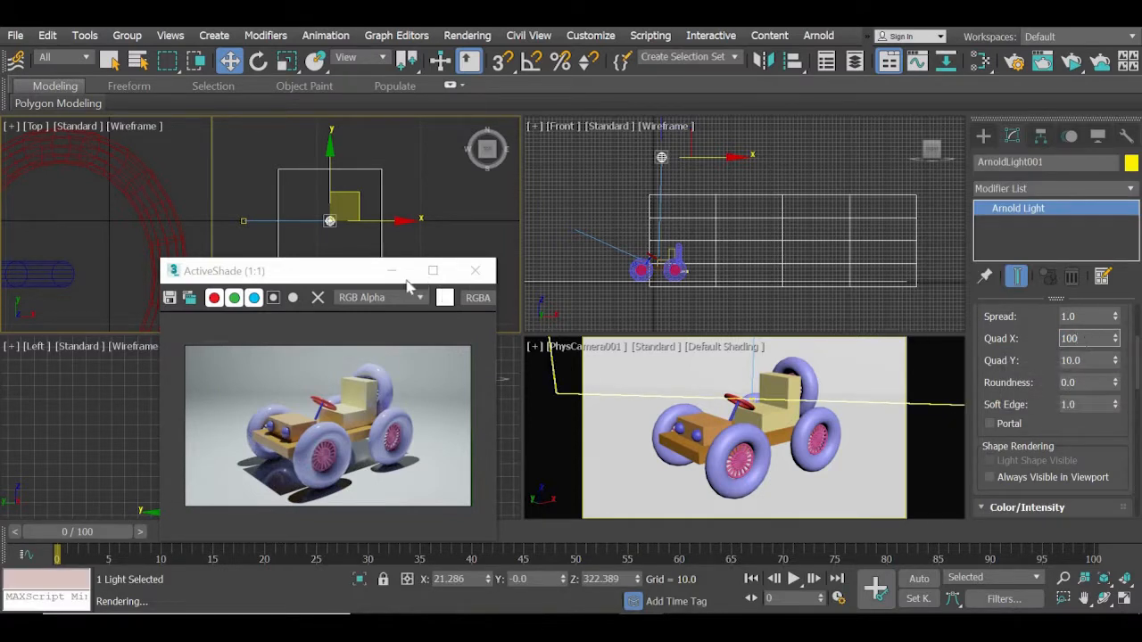
left_click_drag(352, 268, 276, 319)
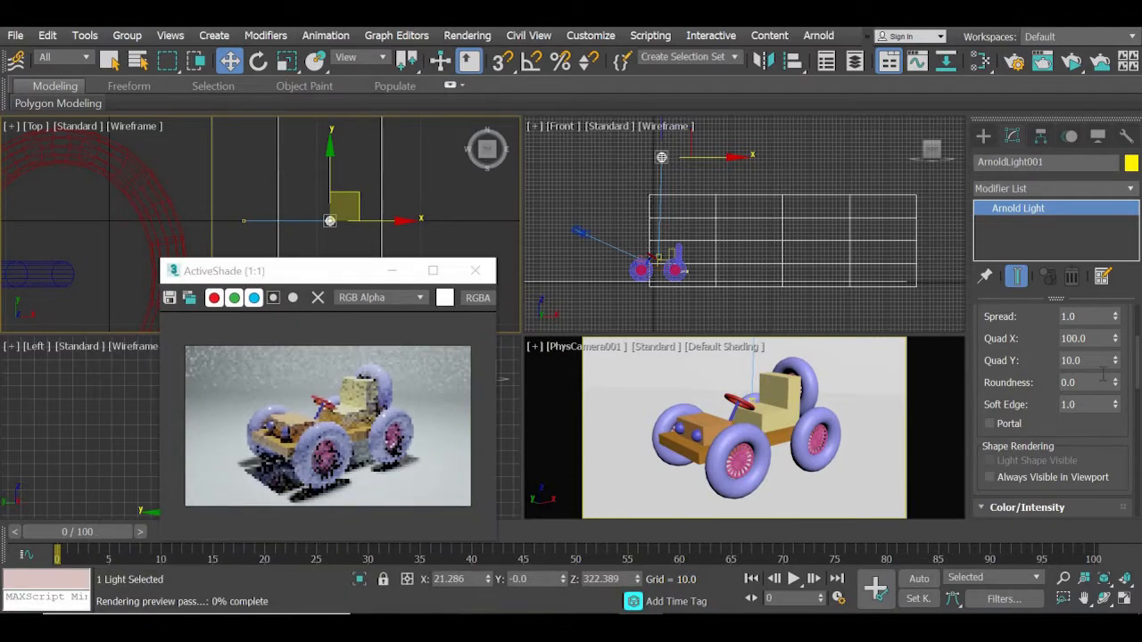
double_click(1070, 360)
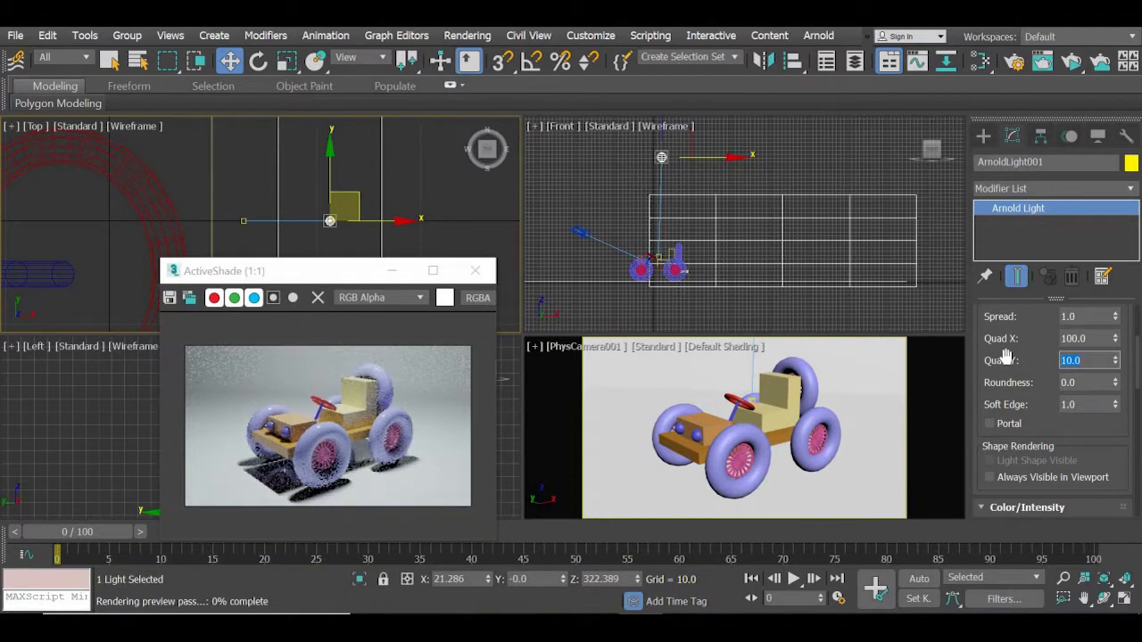
type("10")
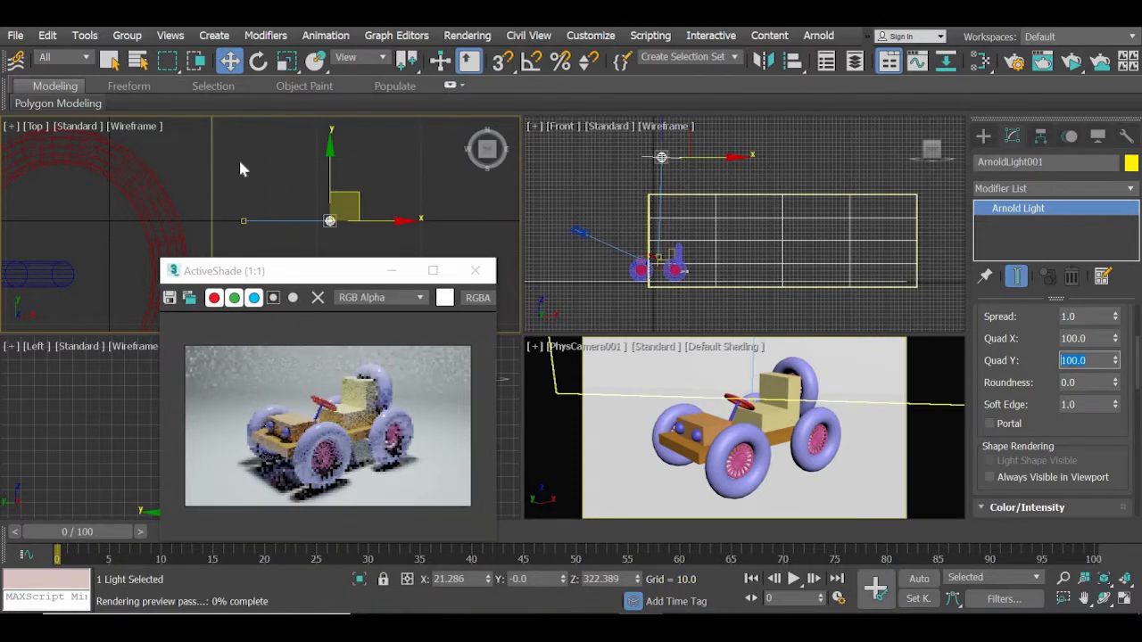
Enlarge the Arnold light by setting its Quad X and Quad Y sizes to 1000.
scroll(237, 156, "down", 5)
scroll(239, 167, "down", 3)
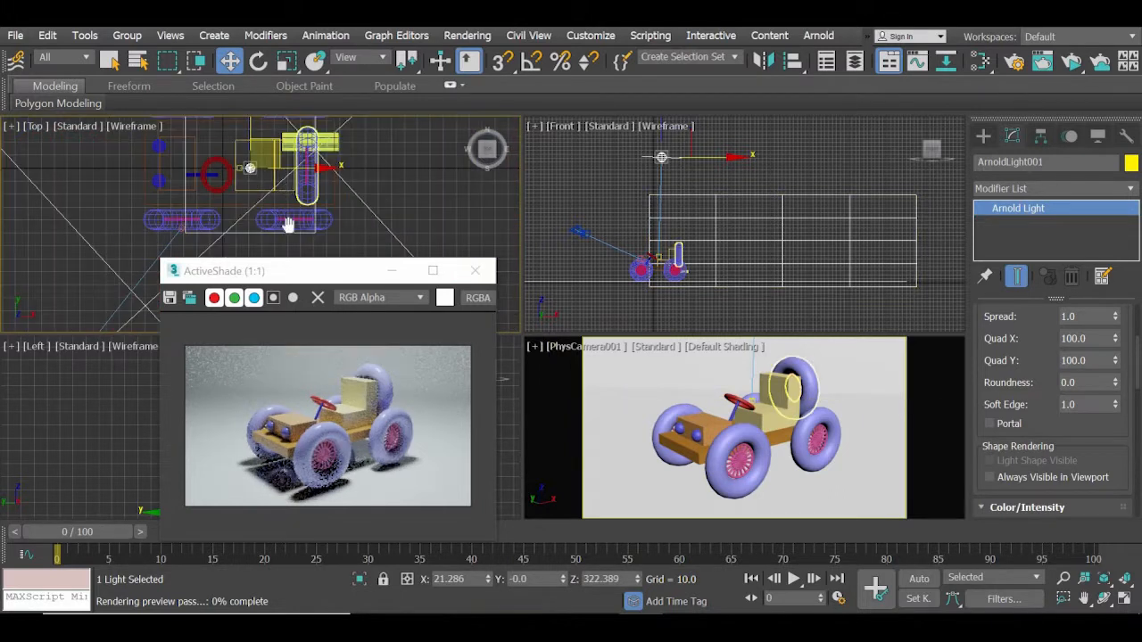
scroll(292, 209, "down", 4)
scroll(291, 210, "down", 2)
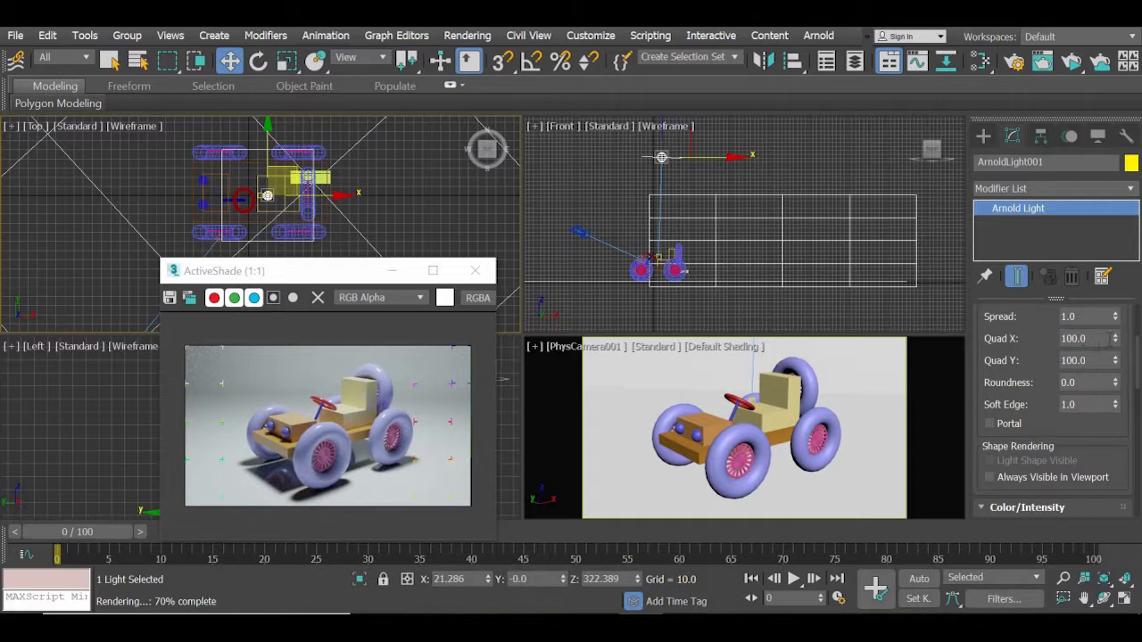
left_click_drag(1106, 338, 1060, 336)
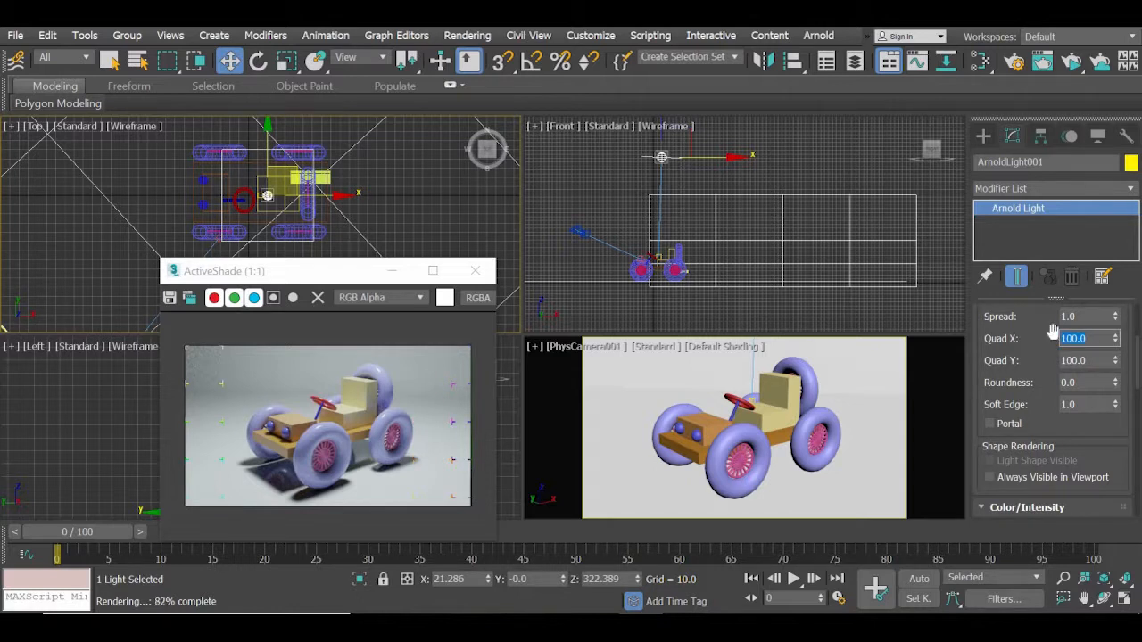
type("100")
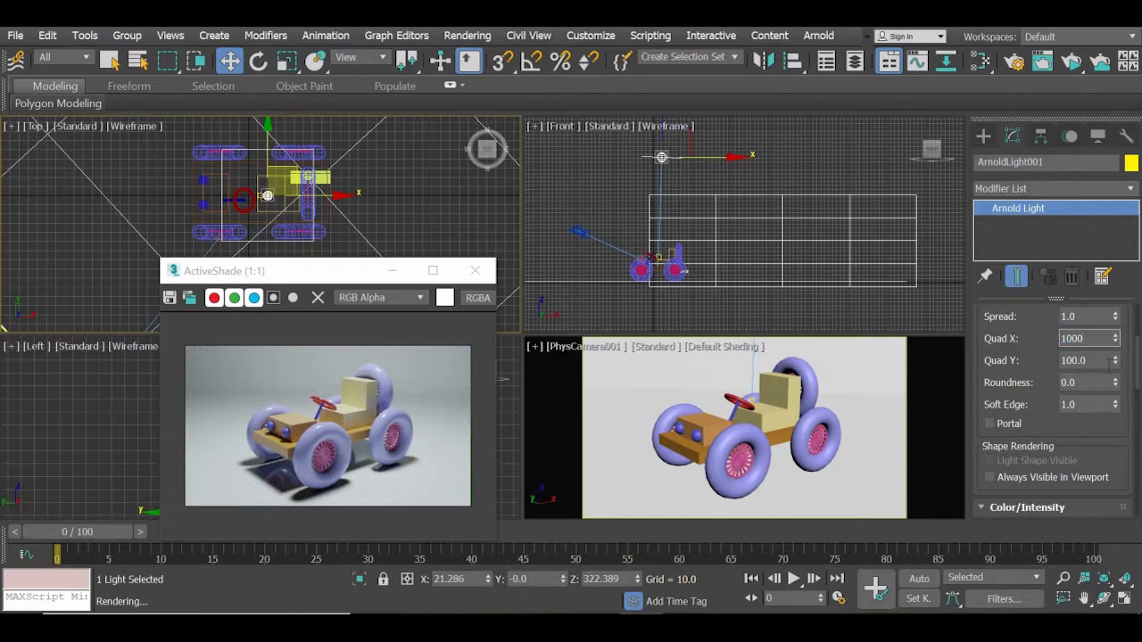
key("Tab")
type("1")
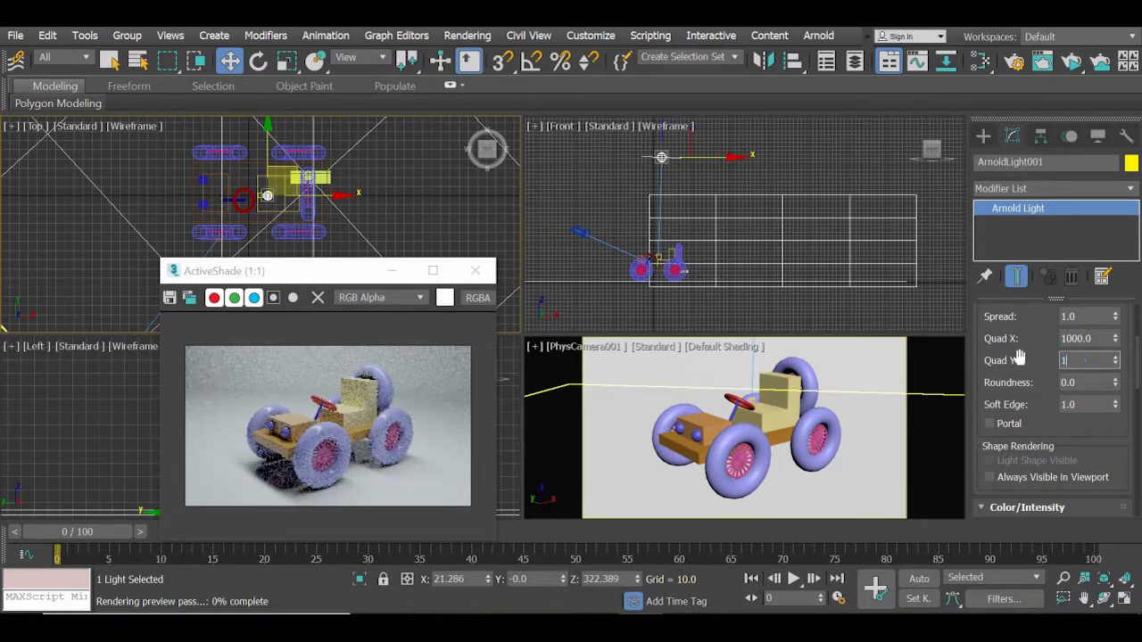
type("000")
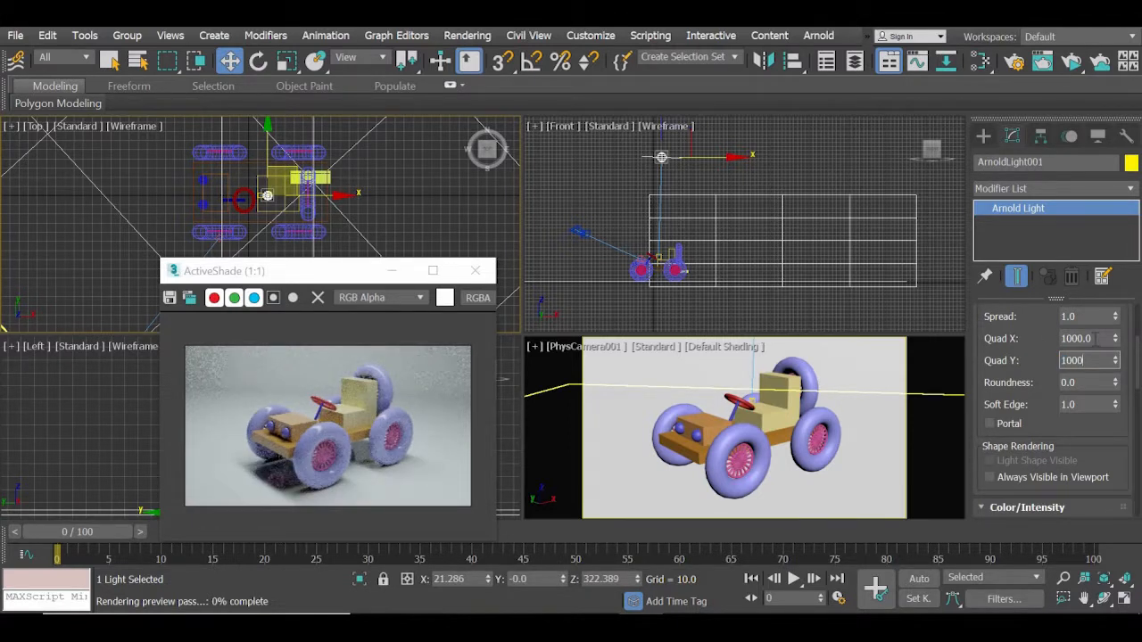
left_click(1097, 338)
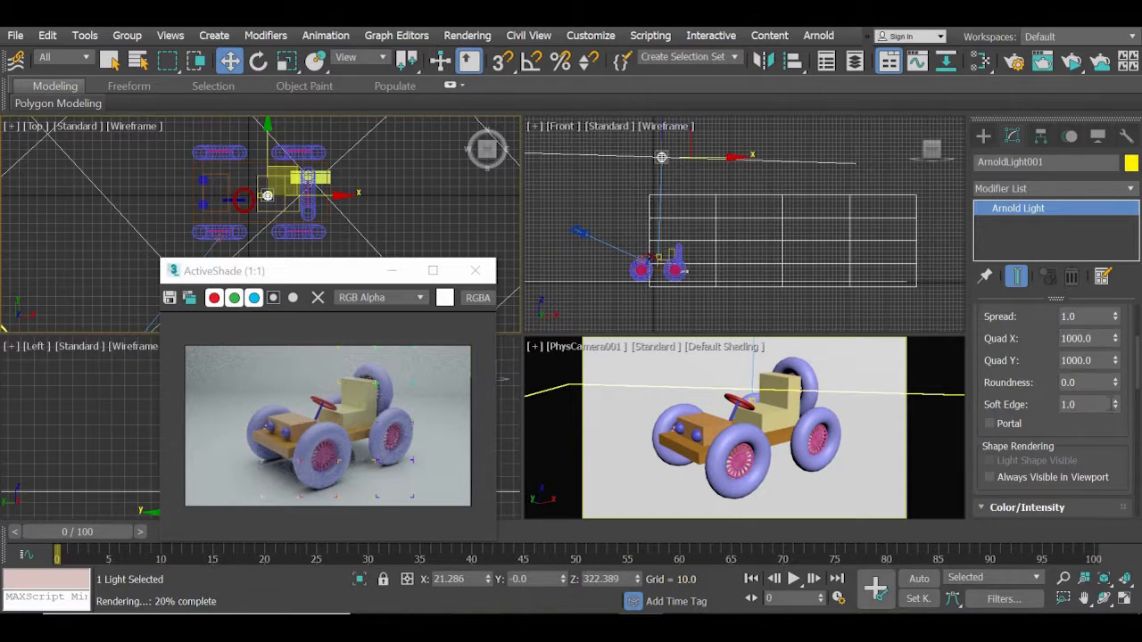
Set the Arnold light's Intensity to 1 and its Exposure to 8.
scroll(1101, 357, "down", 5)
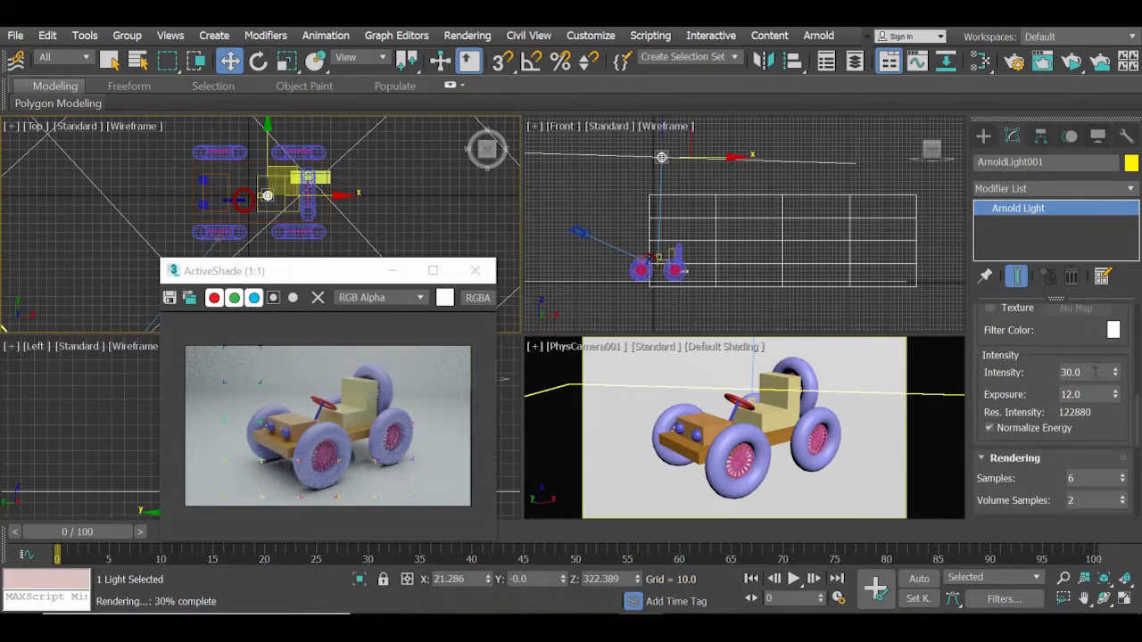
double_click(1090, 372)
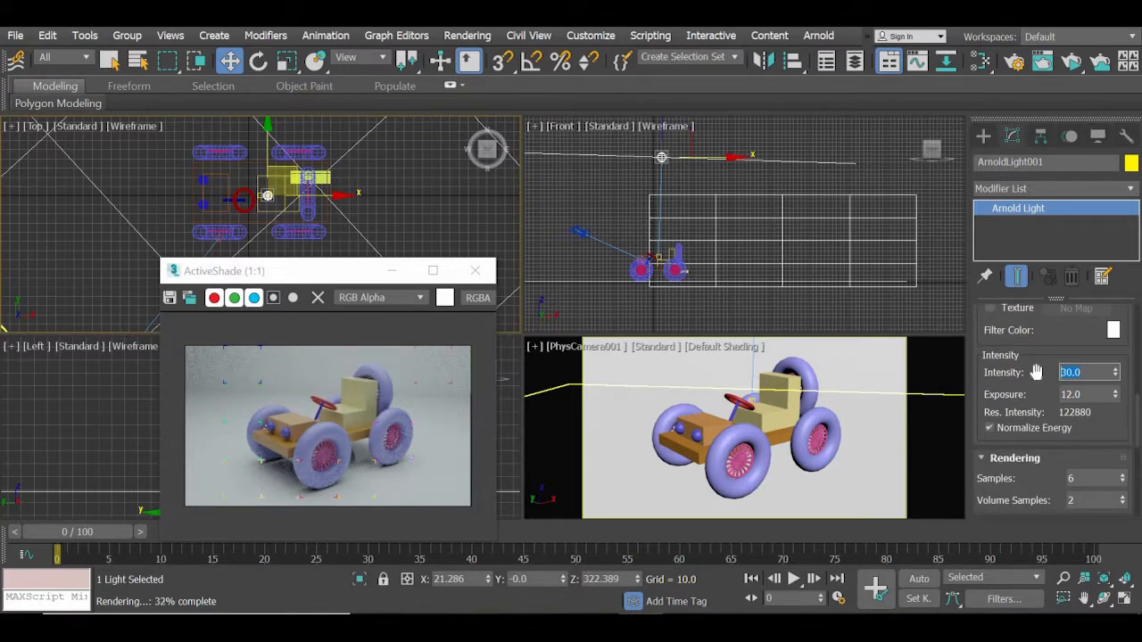
double_click(1089, 393)
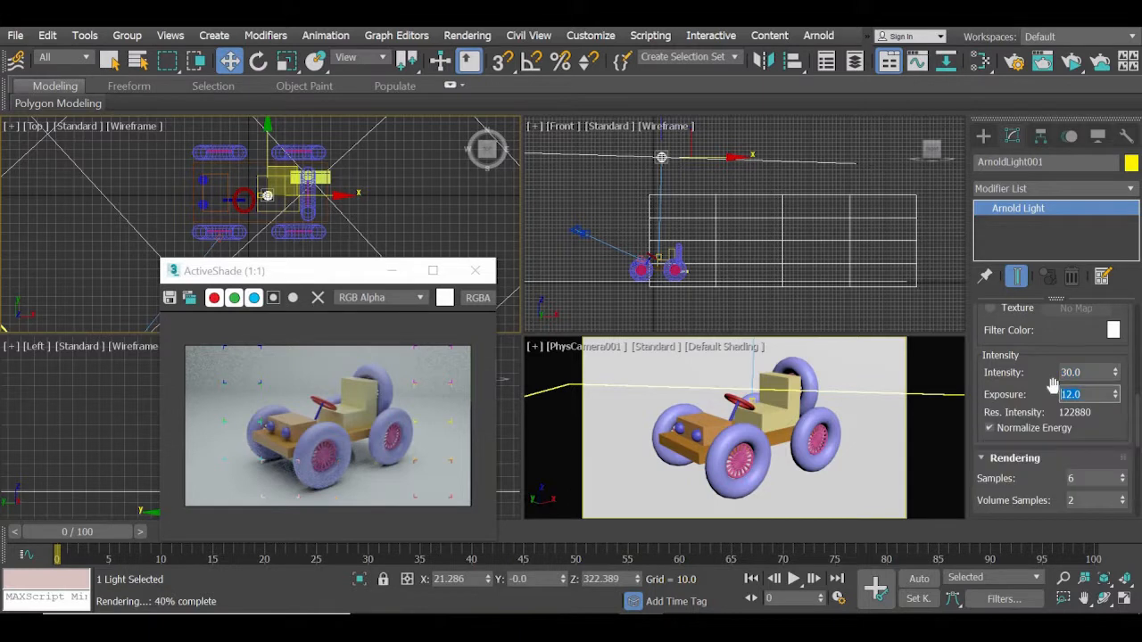
type("8")
left_click_drag(1088, 372, 1006, 372)
type("1")
key("Return")
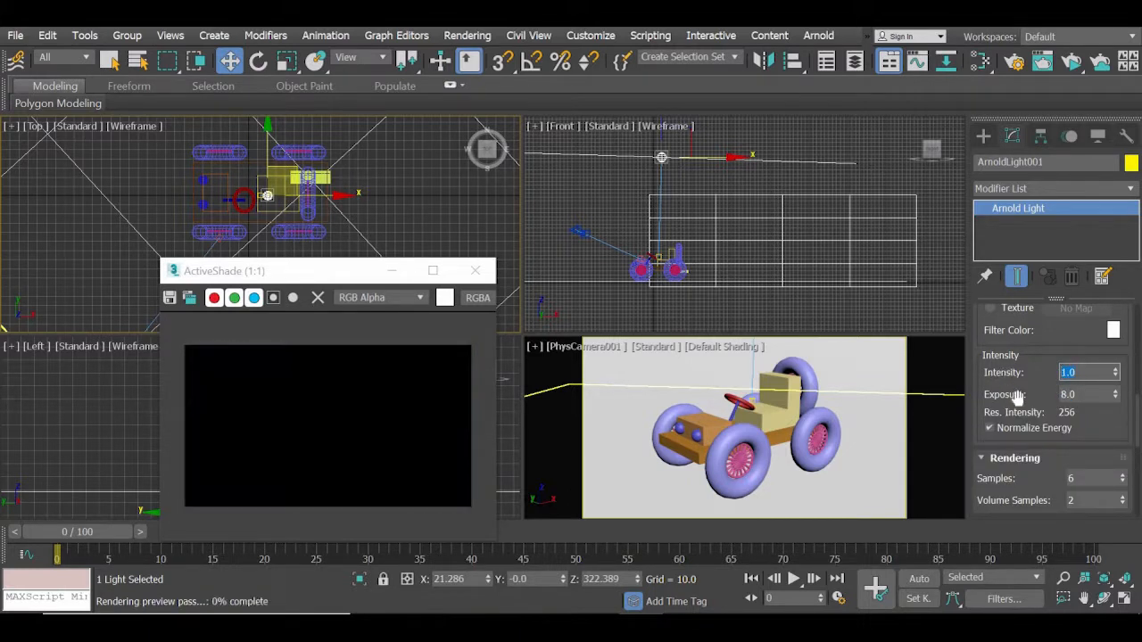
Move the ActiveShade window upward to uncover the Left view, and review the light's shape, color, Intensity and Exposure settings.
left_click_drag(315, 275, 322, 211)
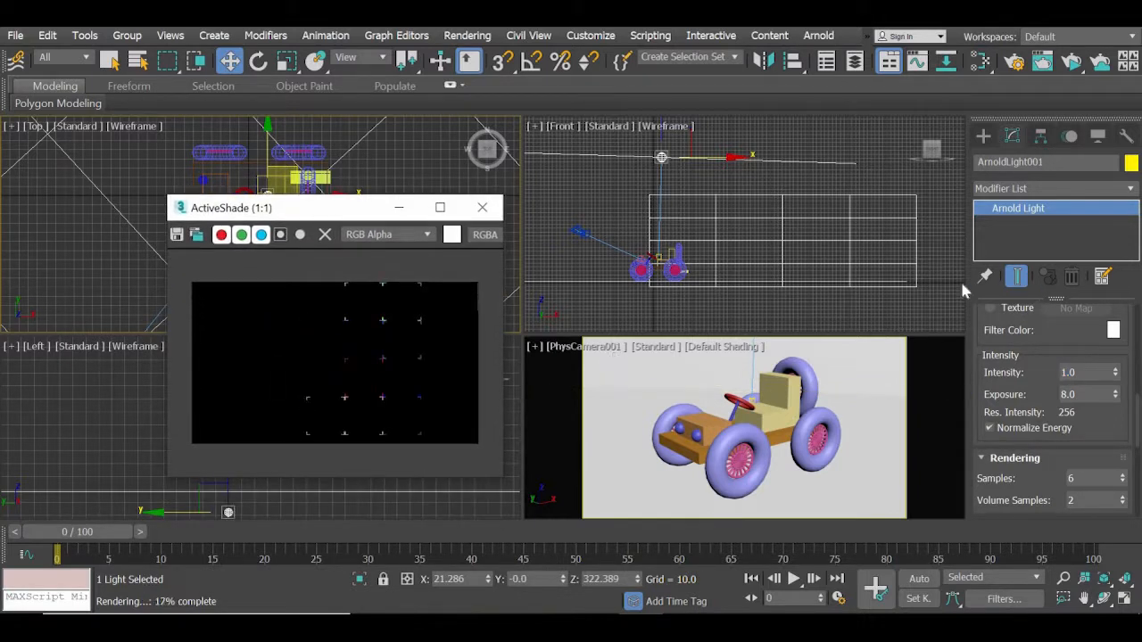
scroll(1052, 375, "up", 5)
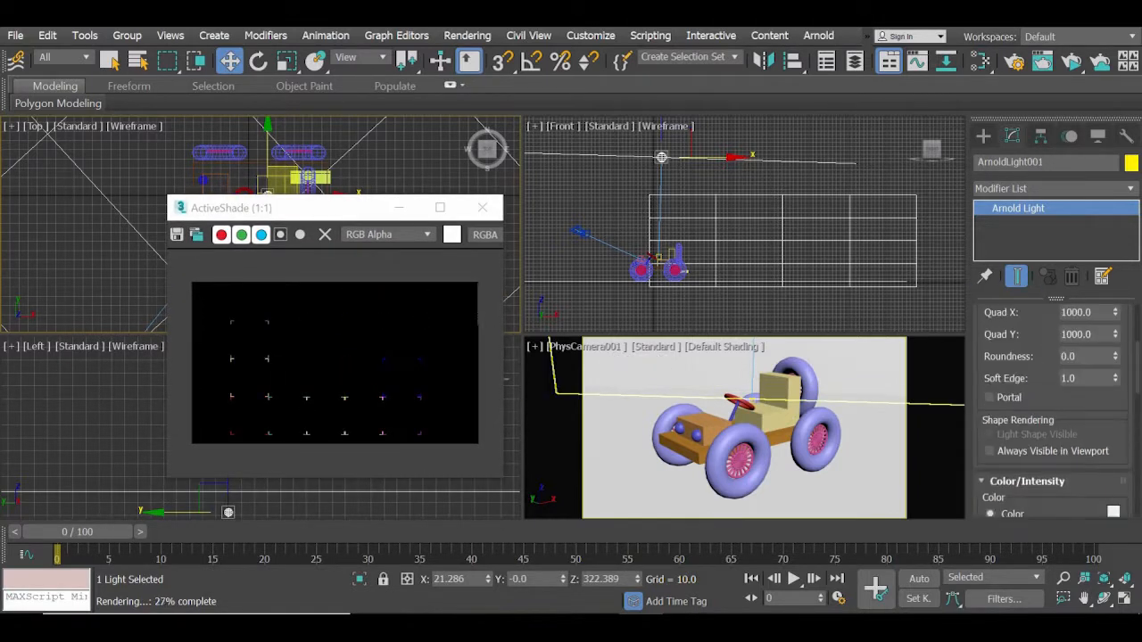
left_click_drag(974, 453, 949, 131)
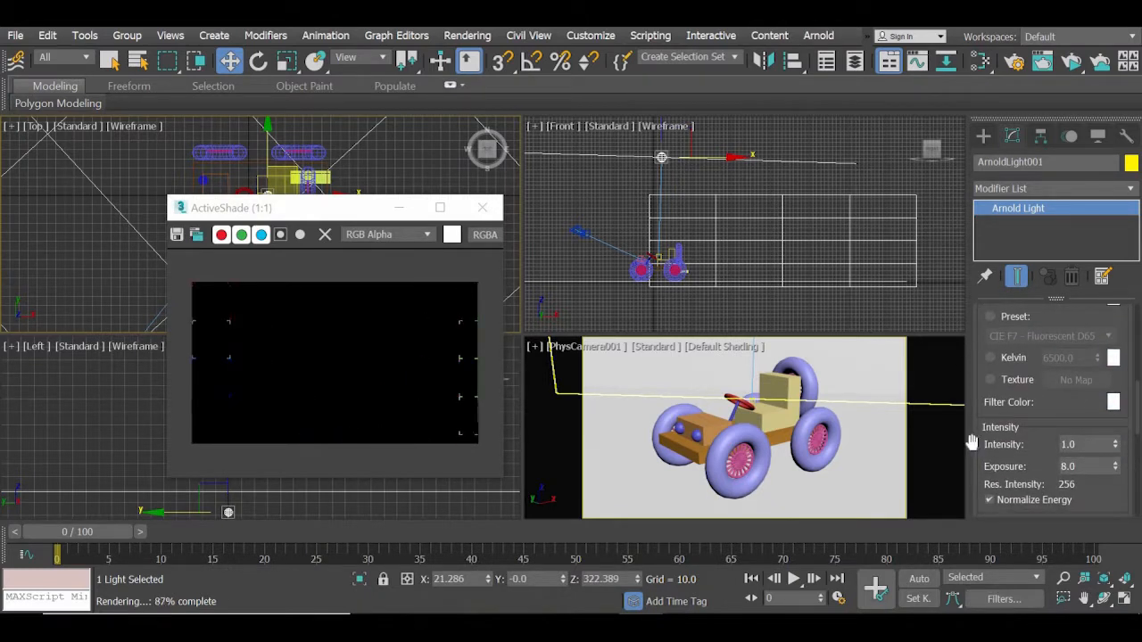
scroll(966, 406, "down", 2)
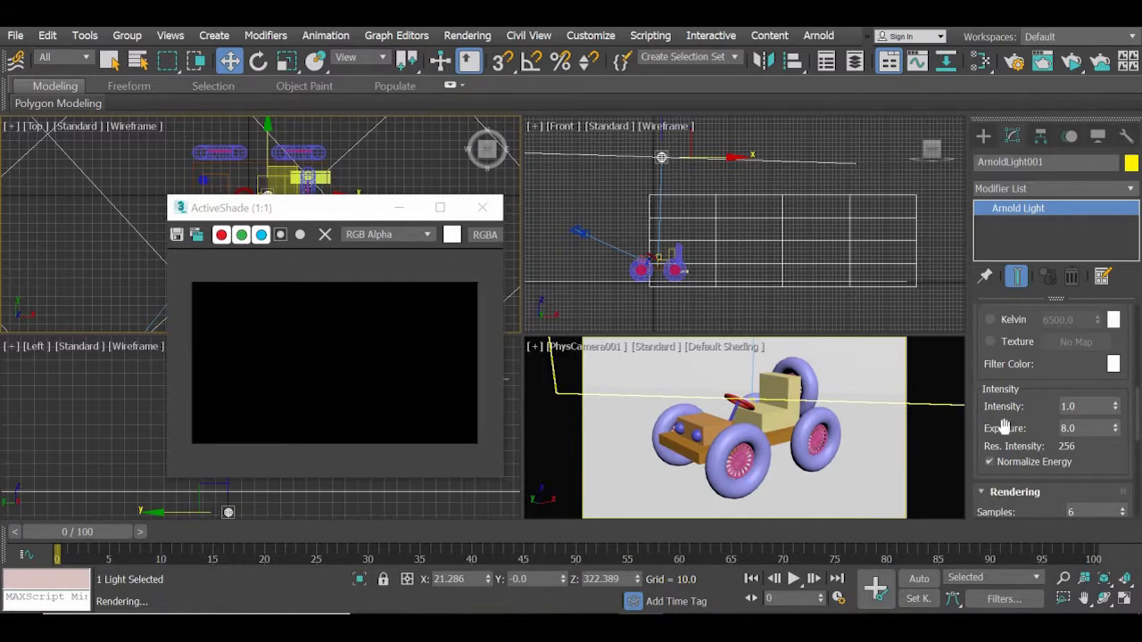
mouse_move(1004, 427)
mouse_move(1084, 428)
left_click_drag(1085, 428, 1049, 425)
double_click(1086, 407)
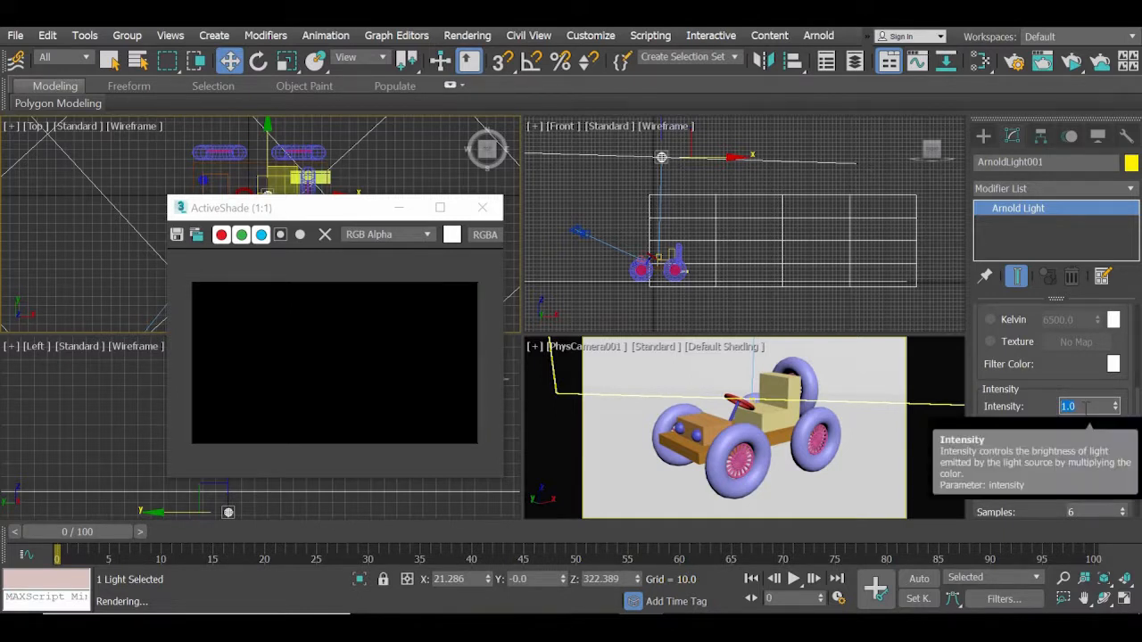
left_click(1082, 432)
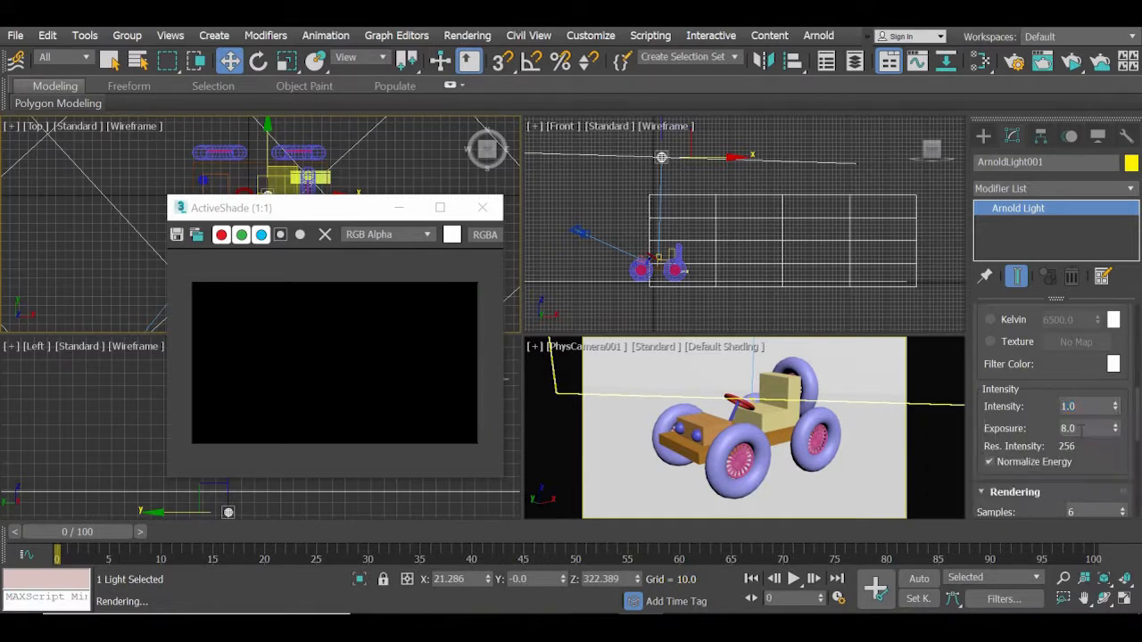
double_click(1081, 430)
double_click(1090, 428)
left_click(1090, 428)
Set the Arnold light's Intensity to 10 and its Exposure to 12.
double_click(1090, 406)
type("10")
key("Return")
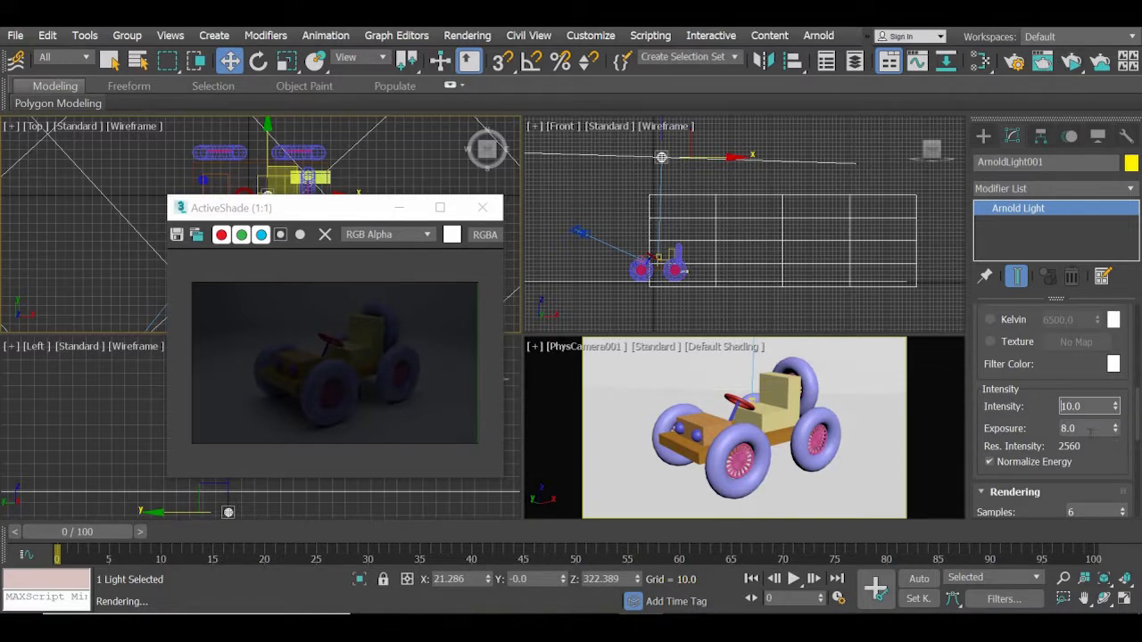
key("Tab")
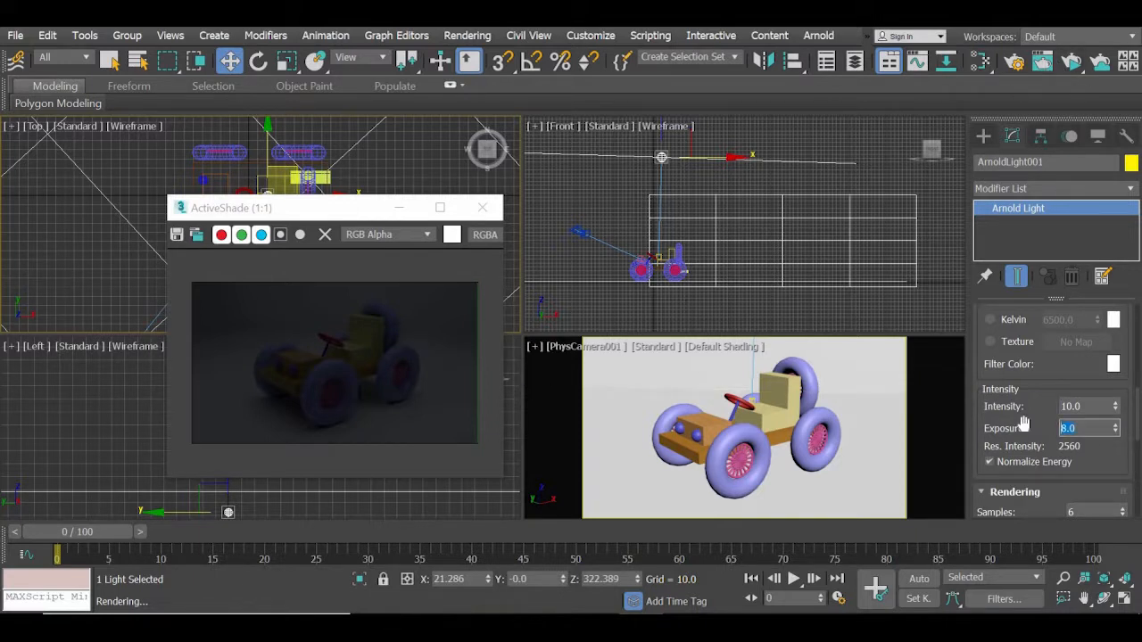
type("12")
key("Return")
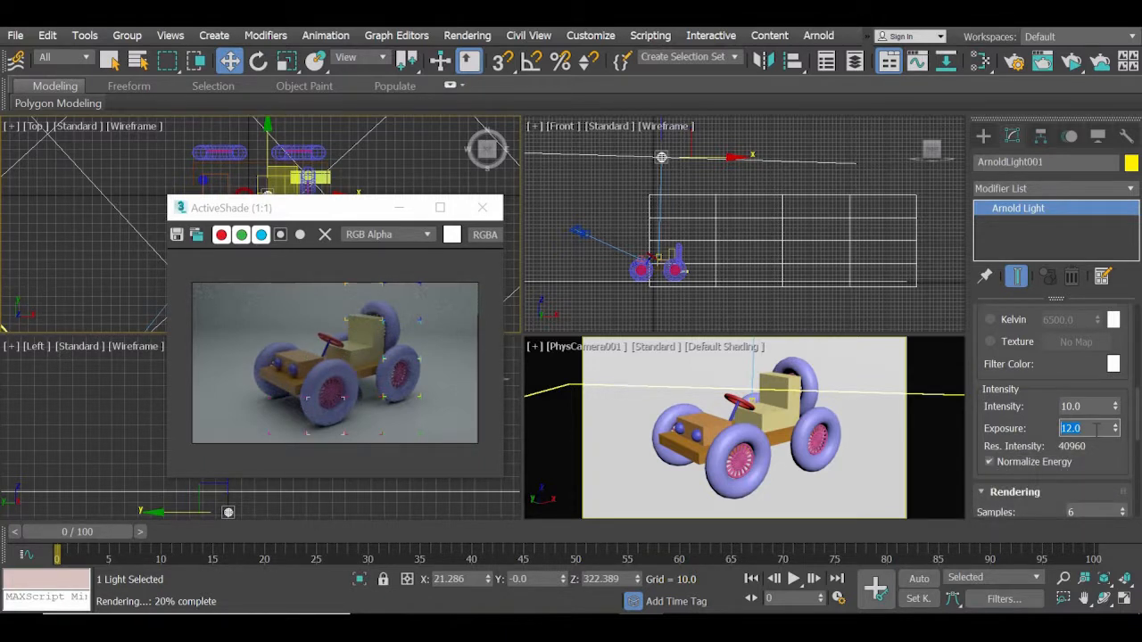
Try a brighter Exposure of 16 on the Arnold light and return it to 12.
type("20")
key("Return")
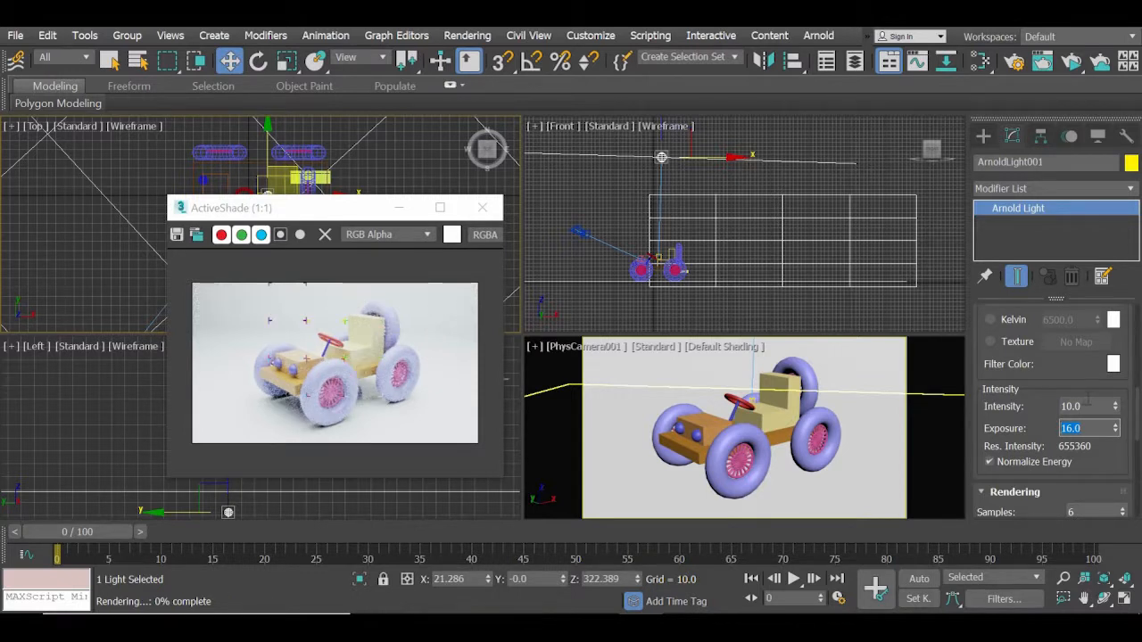
type("12")
key("Return")
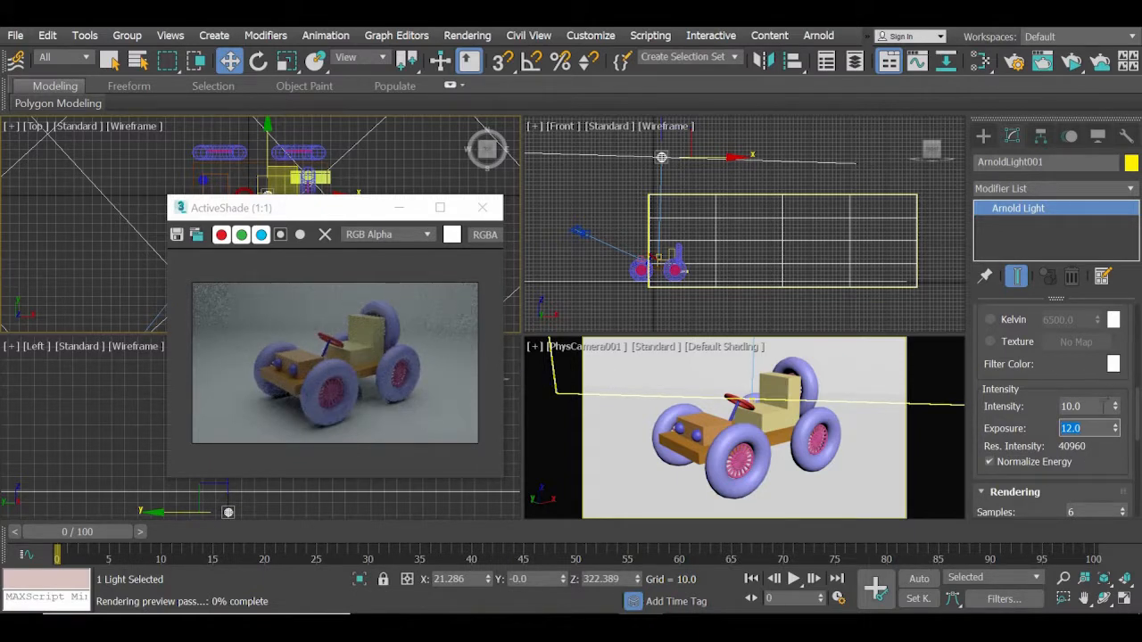
Raise the Arnold light's Intensity to 20 and further to 40.
left_click_drag(1089, 408, 1026, 401)
type("2")
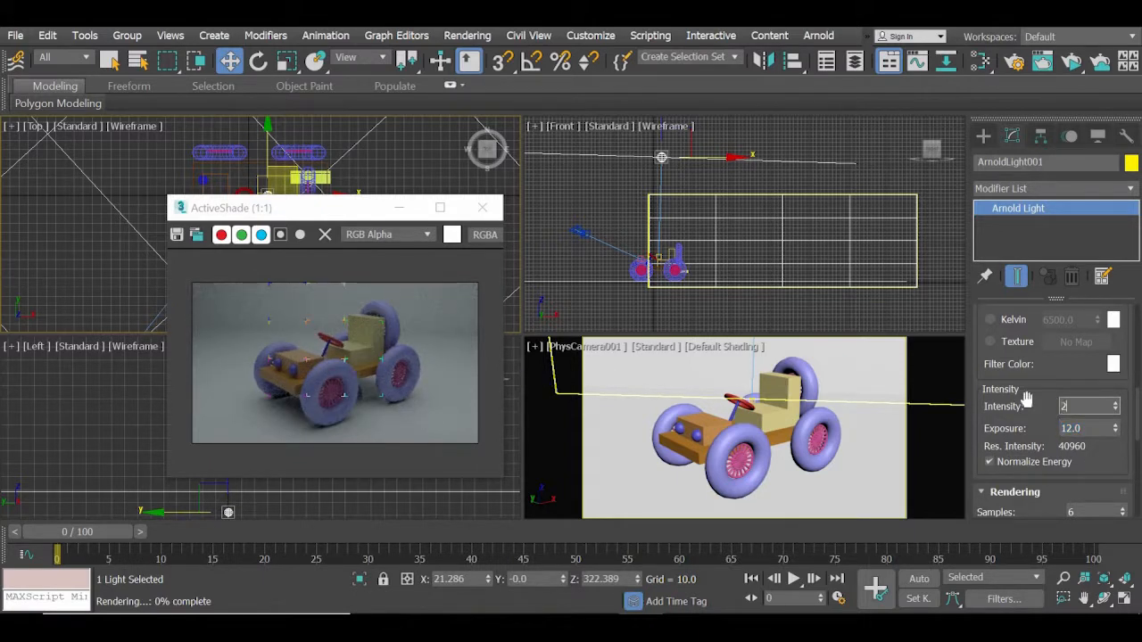
type("0")
key("Return")
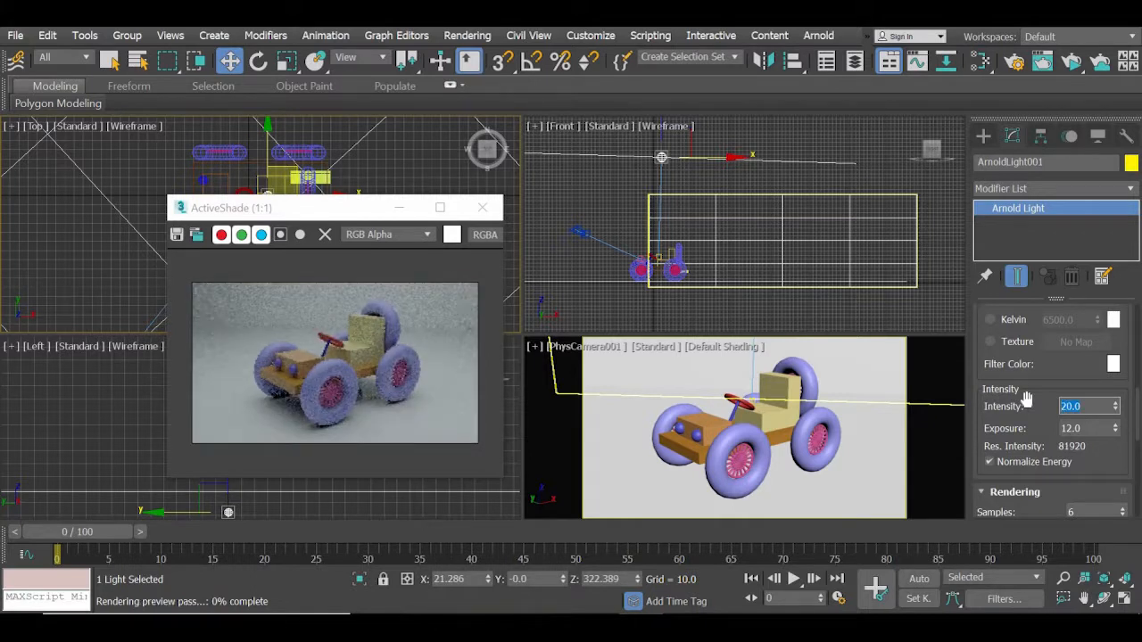
type("40")
key("Return")
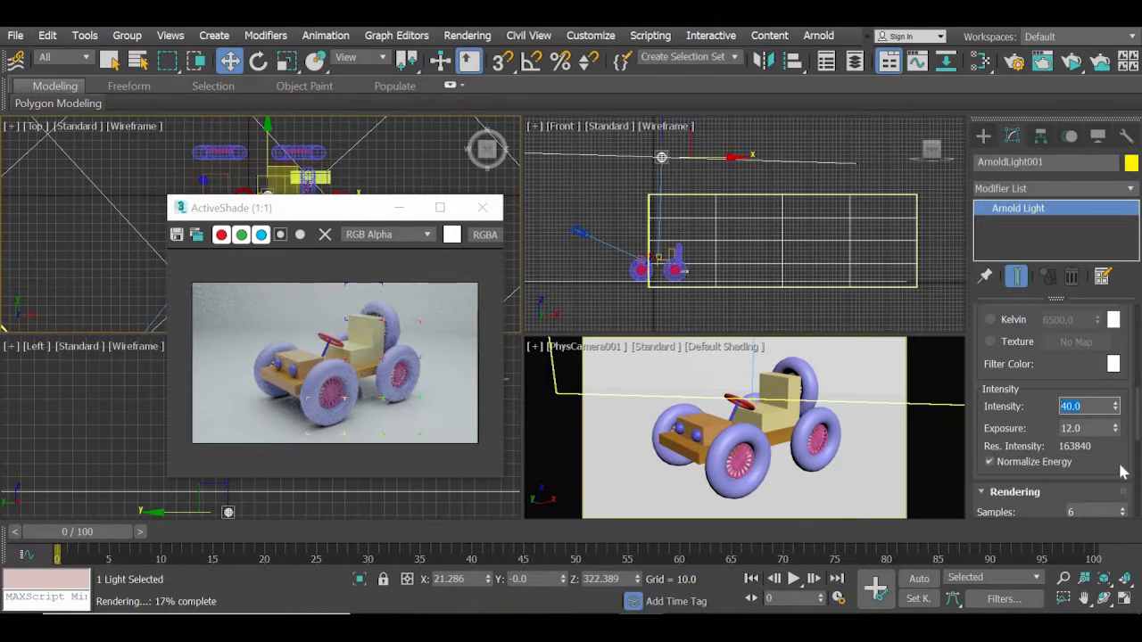
Try an Exposure of 13 on the Arnold light and return it to 12.
key("Tab")
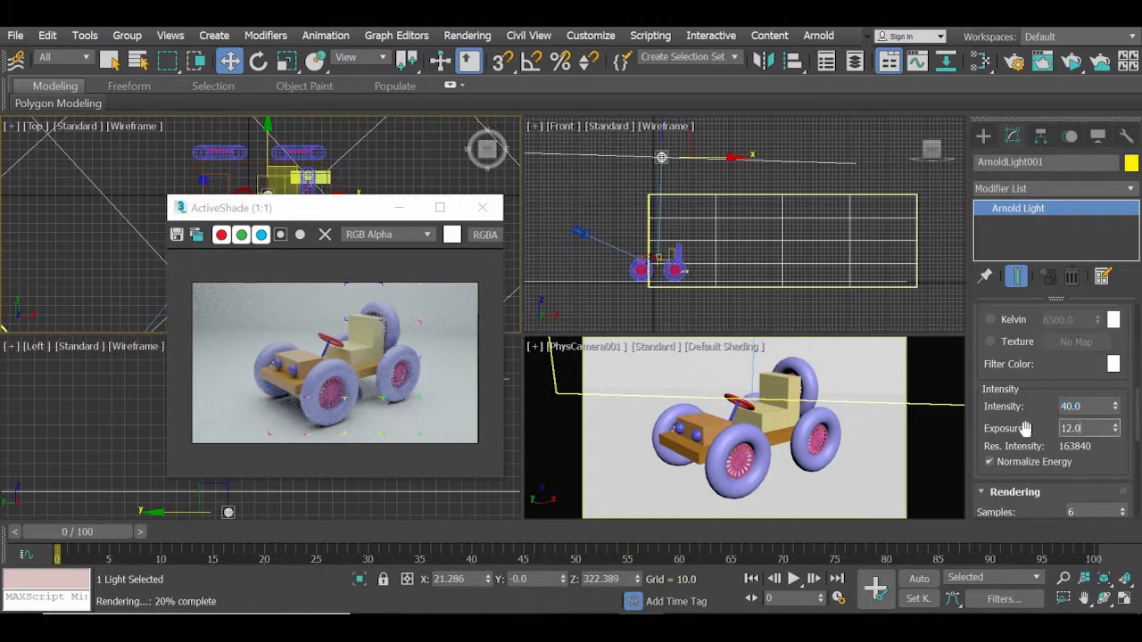
type("13")
key("Return")
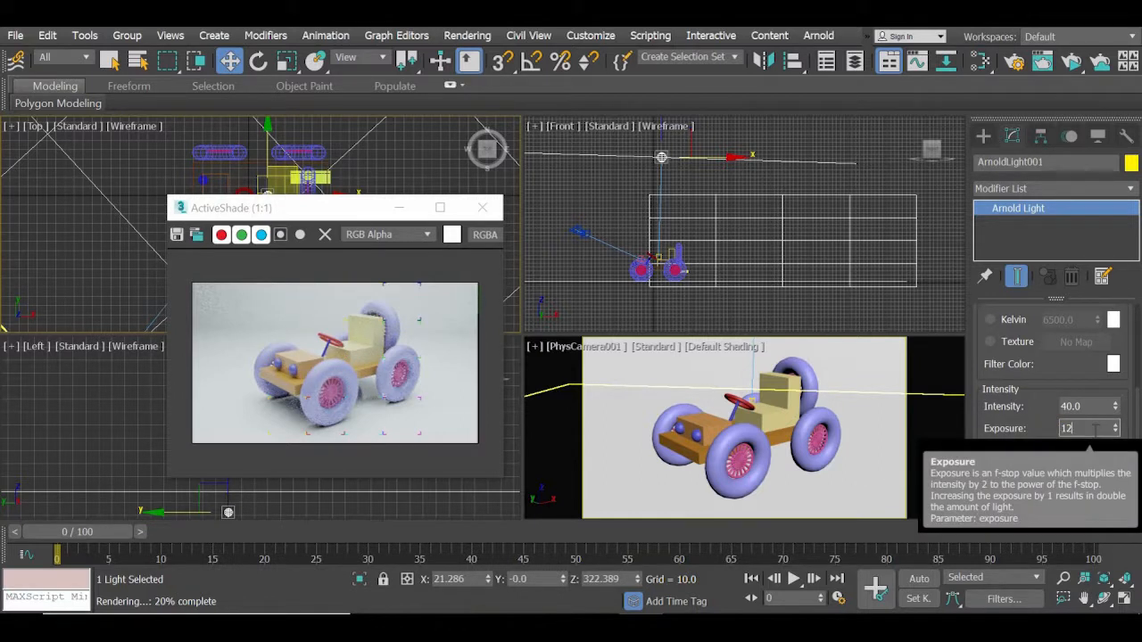
type("12")
key("Return")
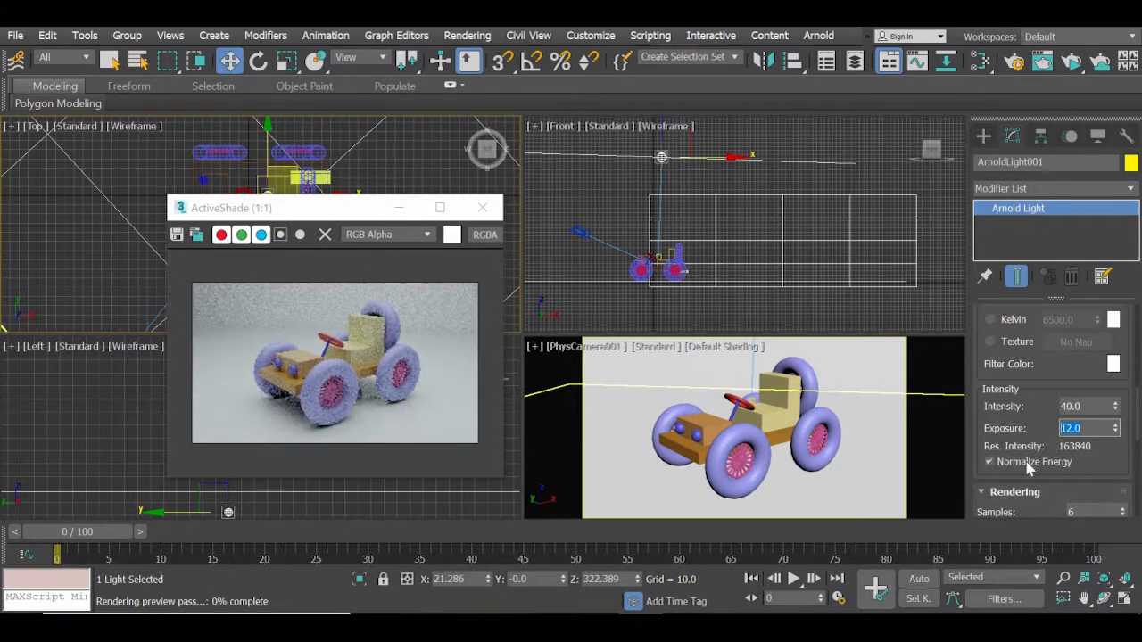
Try 1 rendering sample on the Arnold light to compare shadow noise, and restore Samples to 6.
scroll(986, 355, "down", 3)
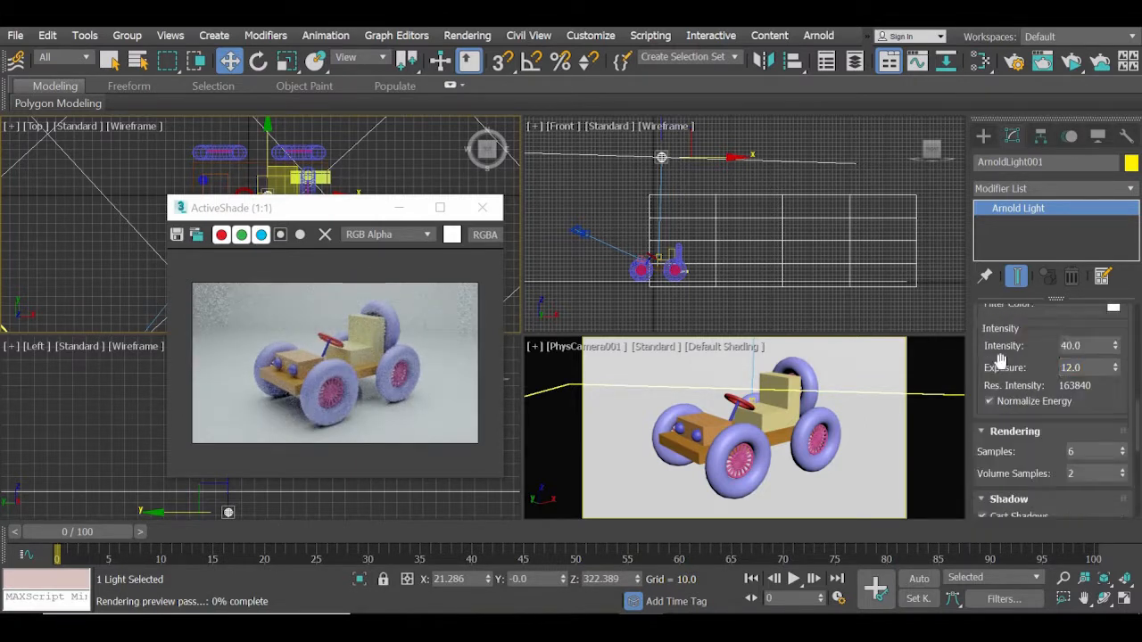
left_click(1094, 430)
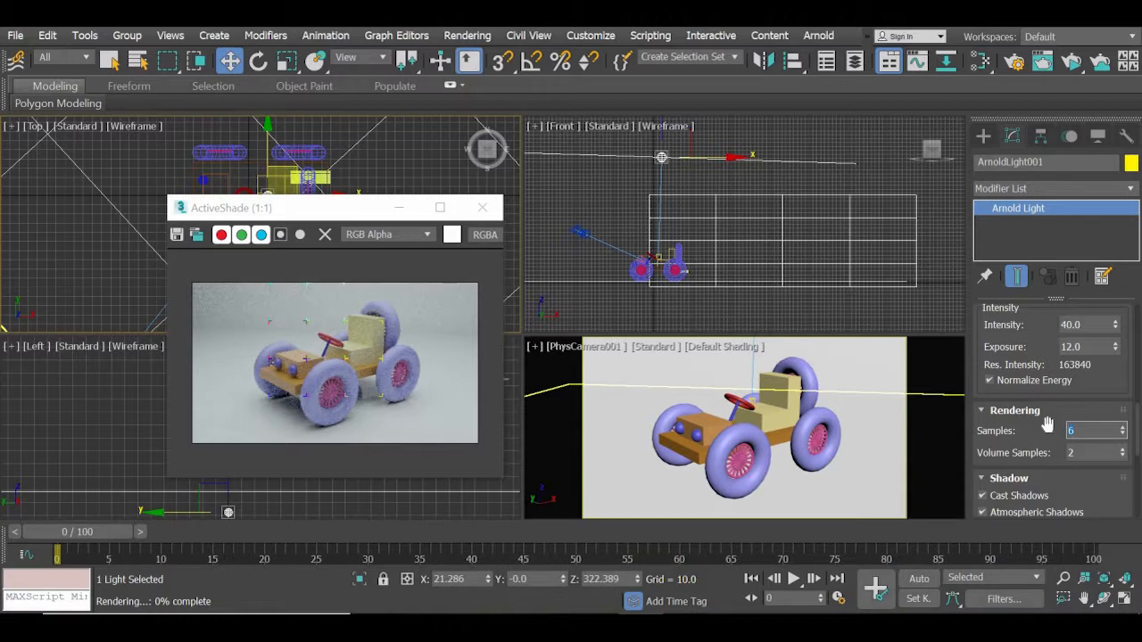
type("1")
key("Return")
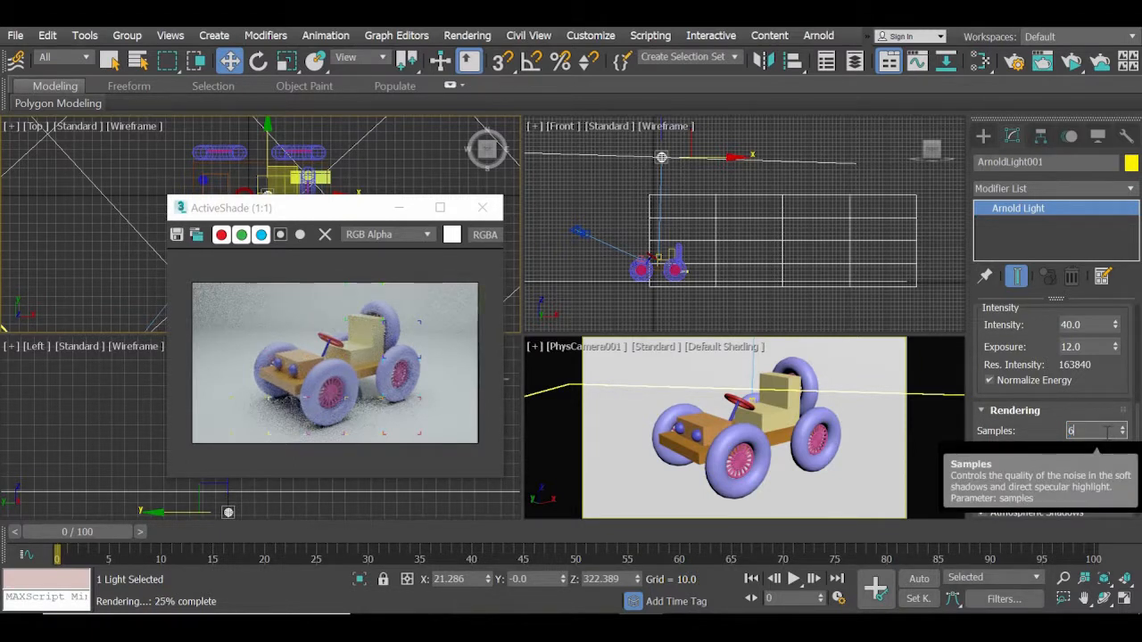
key("Return")
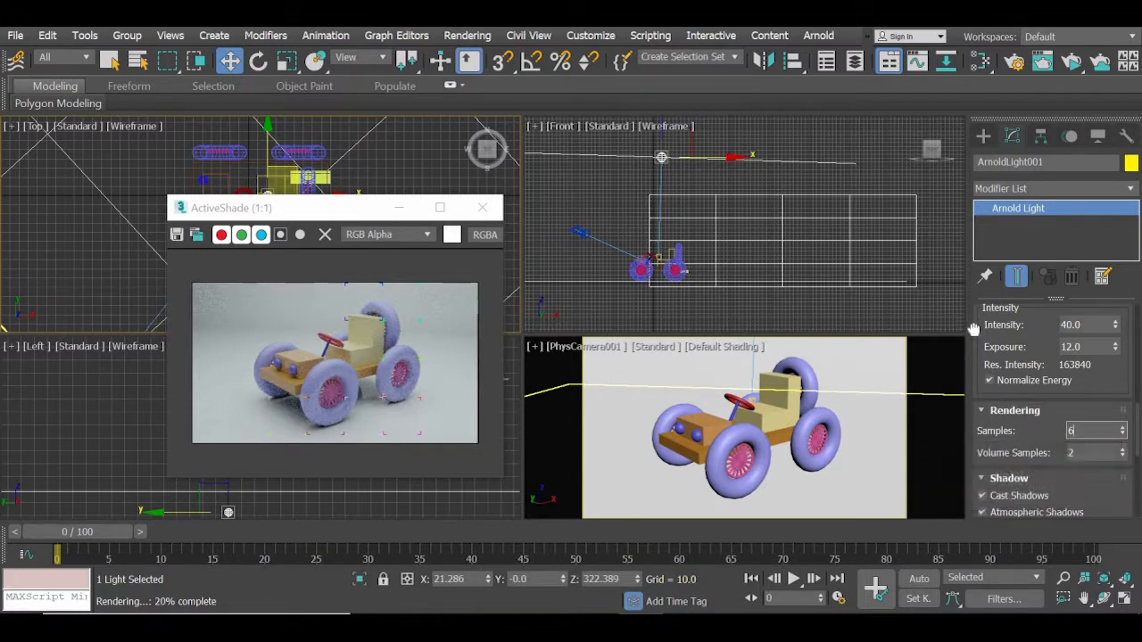
Try pale yellow tints for the Arnold light's color and settle on a light cyan of RGB 165, 230, 240.
left_click_drag(971, 354, 971, 370)
scroll(971, 370, "up", 5)
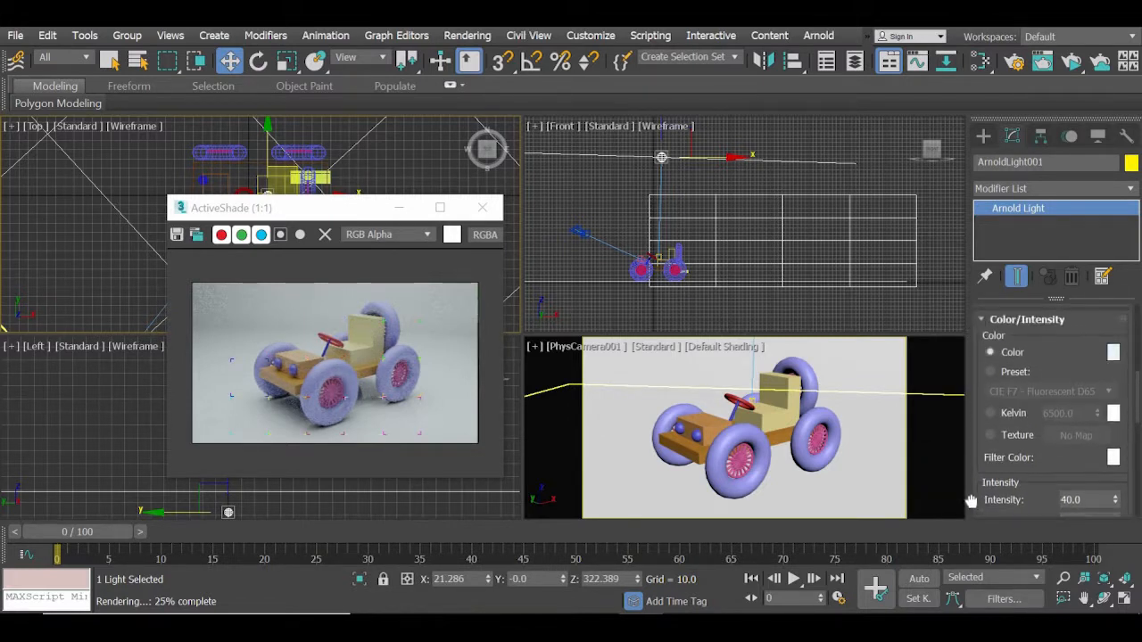
left_click(1114, 355)
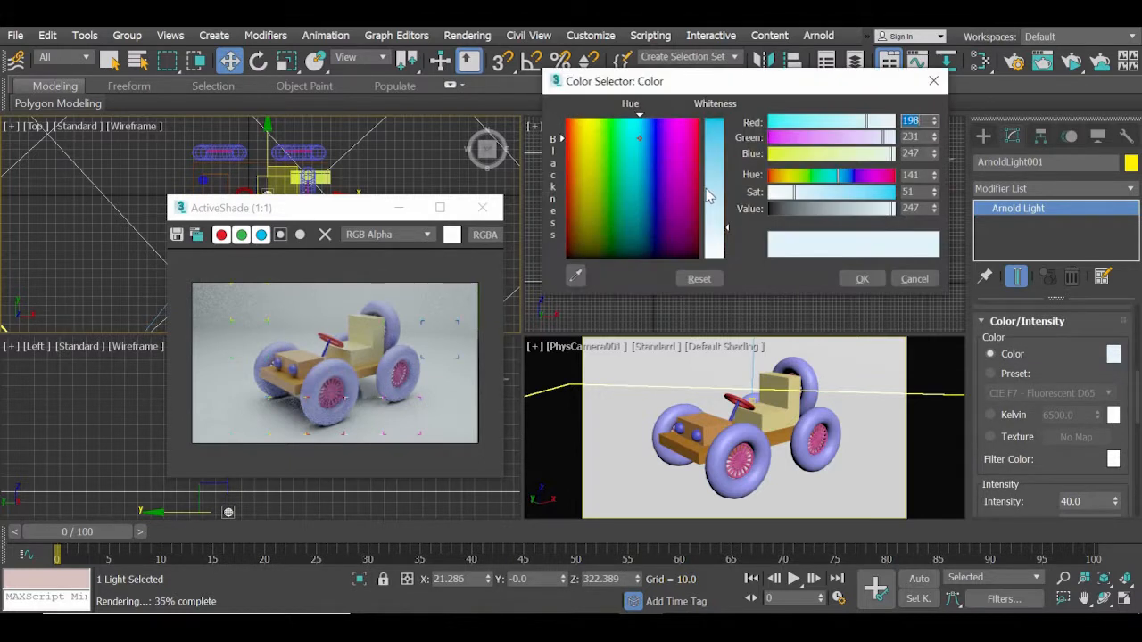
left_click(589, 141)
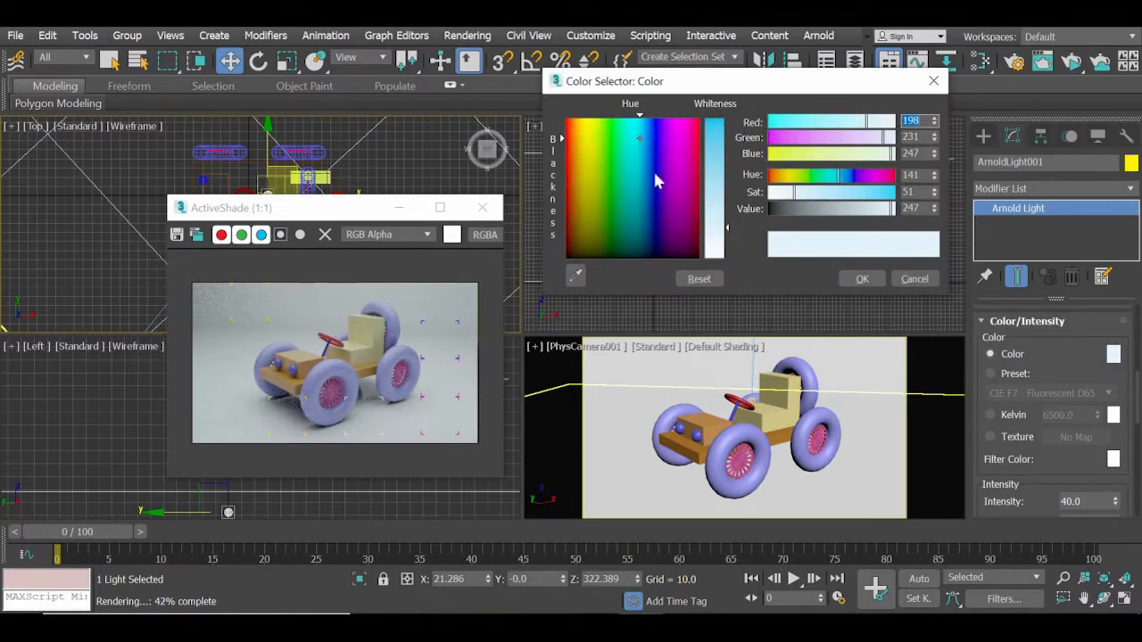
left_click(722, 155)
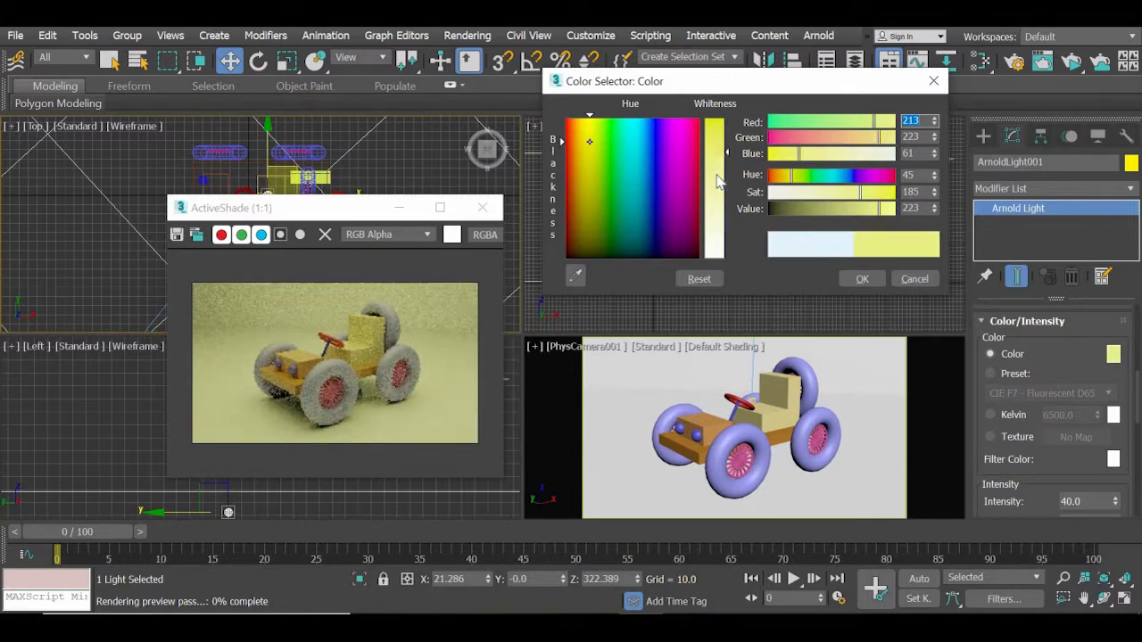
left_click(719, 204)
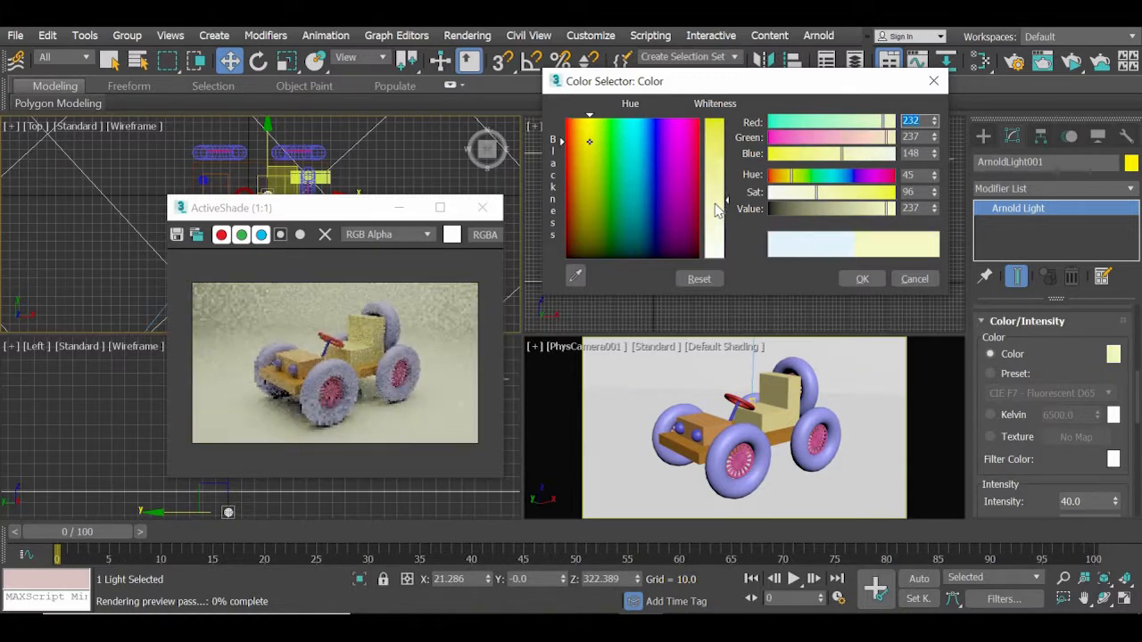
left_click(717, 214)
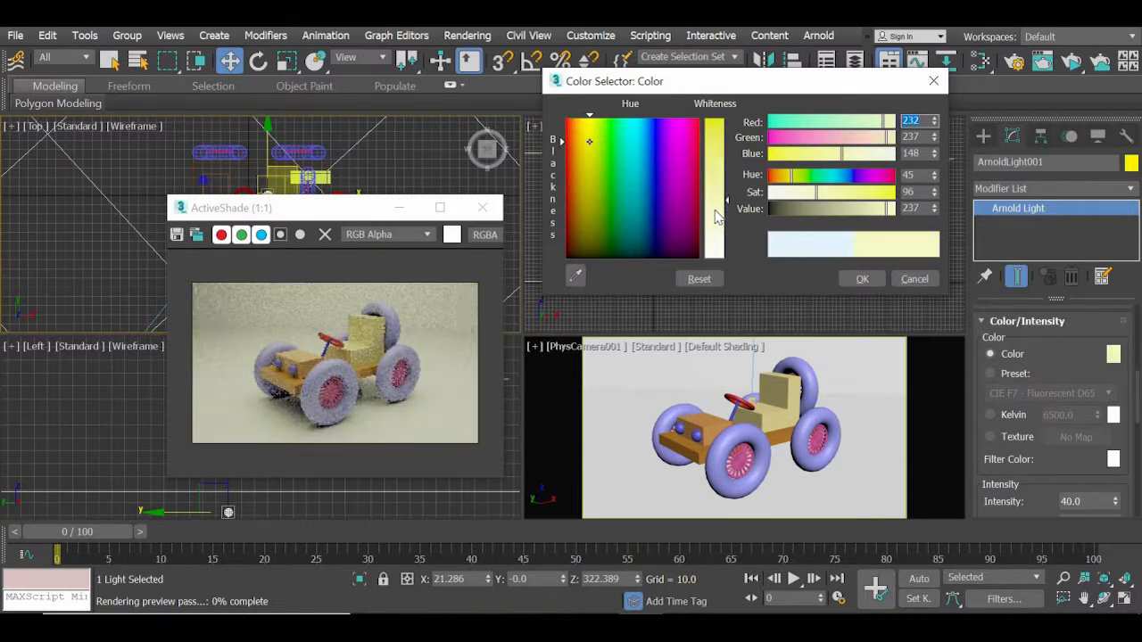
left_click(635, 143)
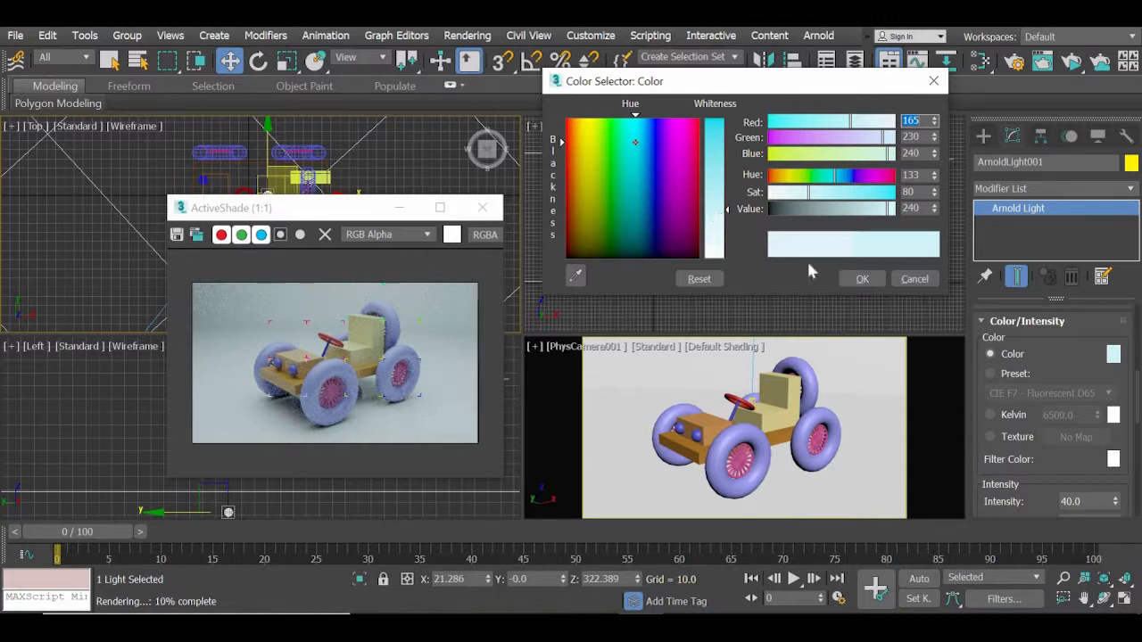
left_click(861, 280)
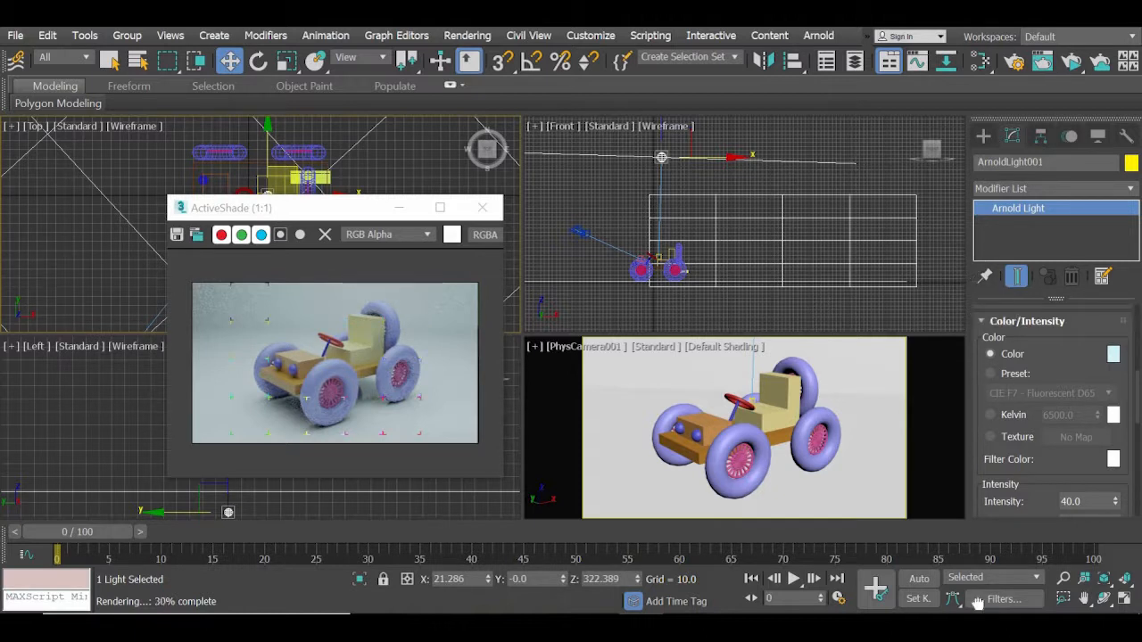
Try a Spread of 0 on the Arnold quad light to compare shadows, and restore it to 1.
scroll(981, 382, "up", 5)
scroll(1056, 410, "up", 3)
left_click_drag(972, 641, 972, 604)
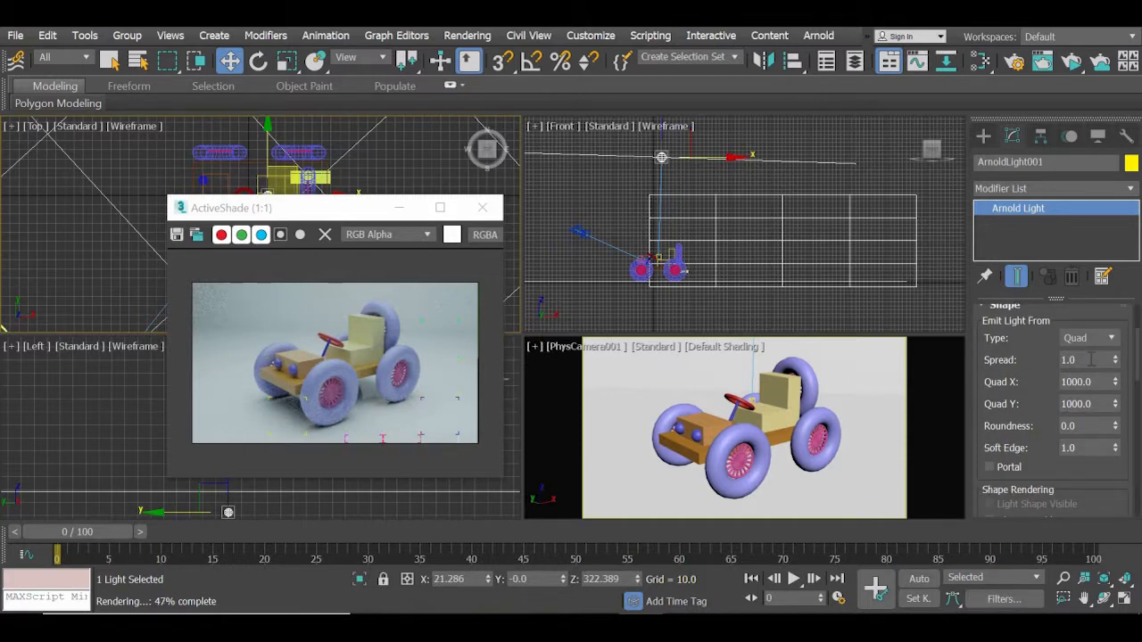
left_click_drag(1116, 361, 1118, 589)
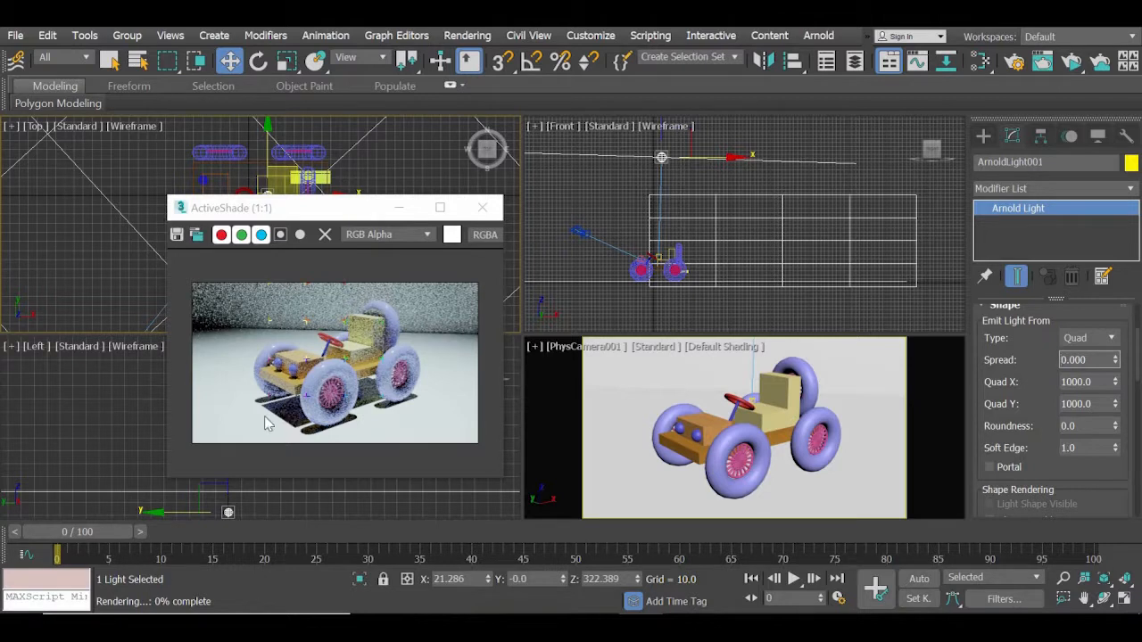
double_click(1092, 359)
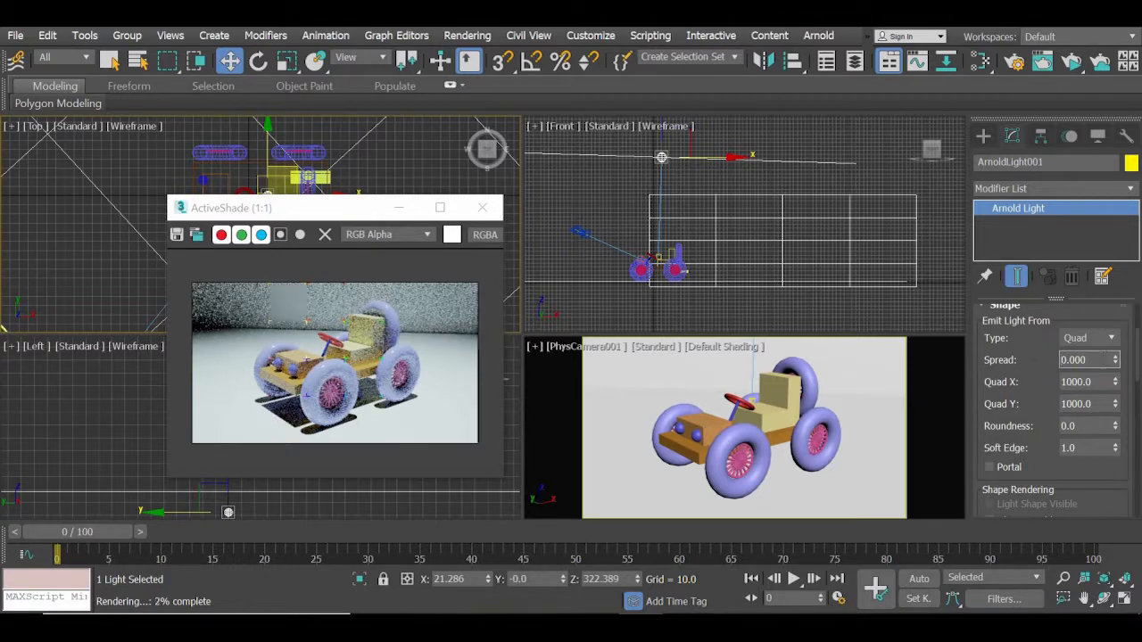
type("1")
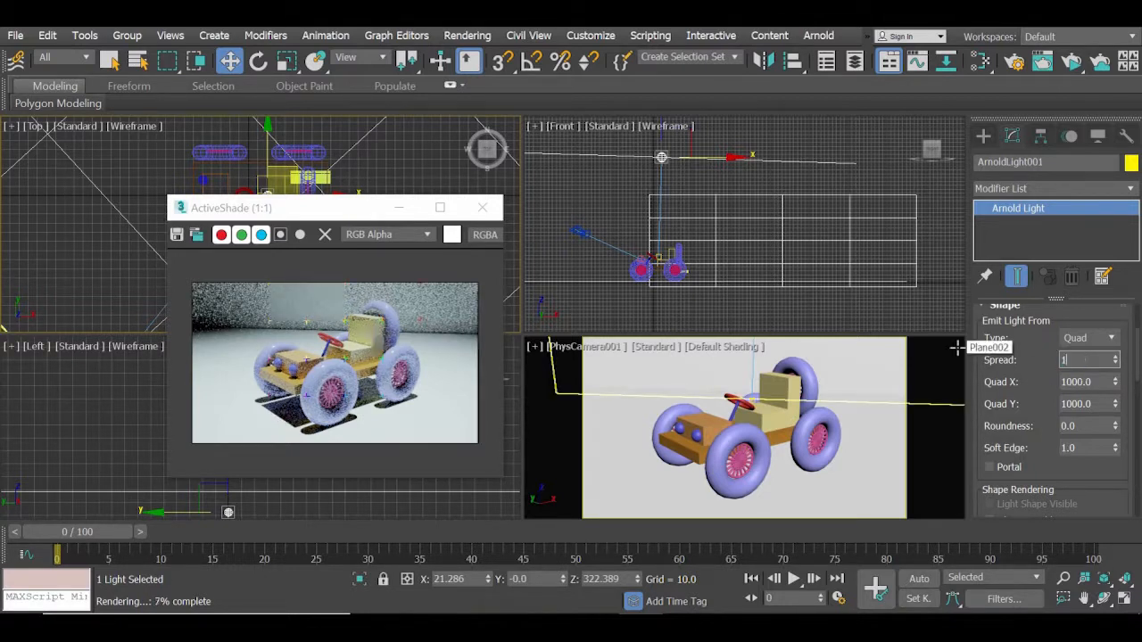
key("Return")
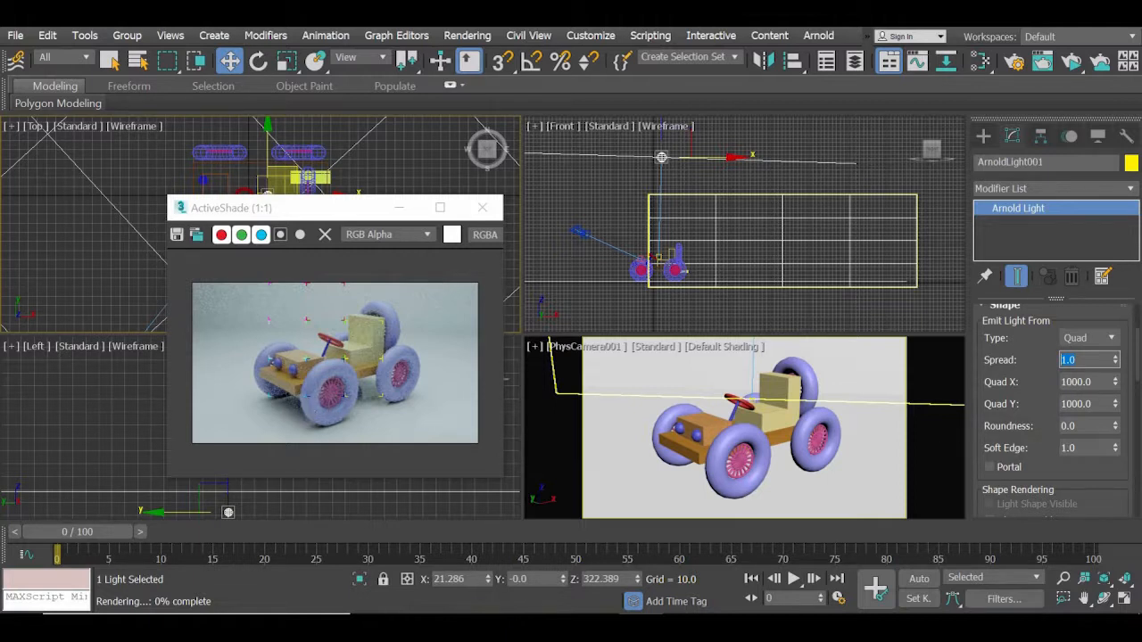
Try a Soft Edge of 0 on the Arnold quad light, and set it to 0.5.
right_click(1115, 451)
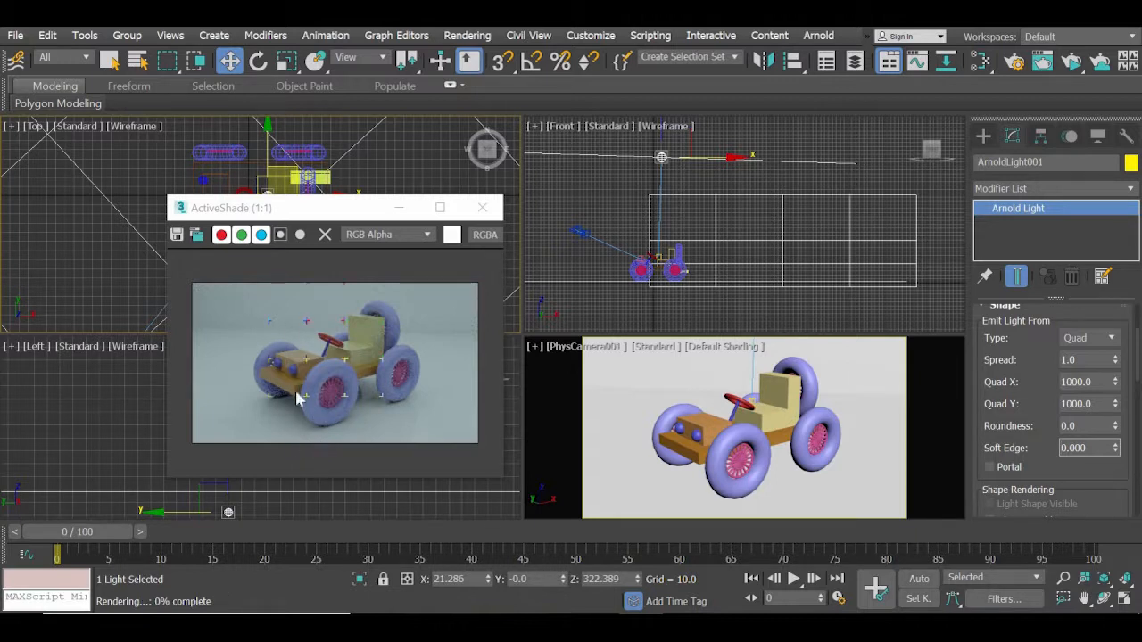
left_click(1116, 450)
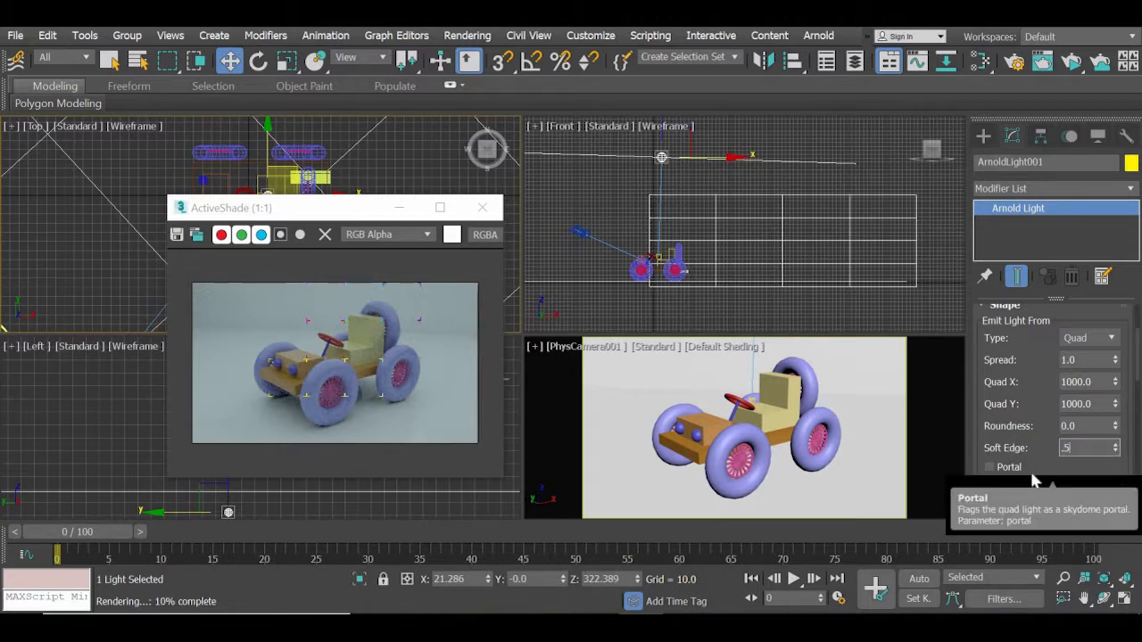
type("0.5")
key("Return")
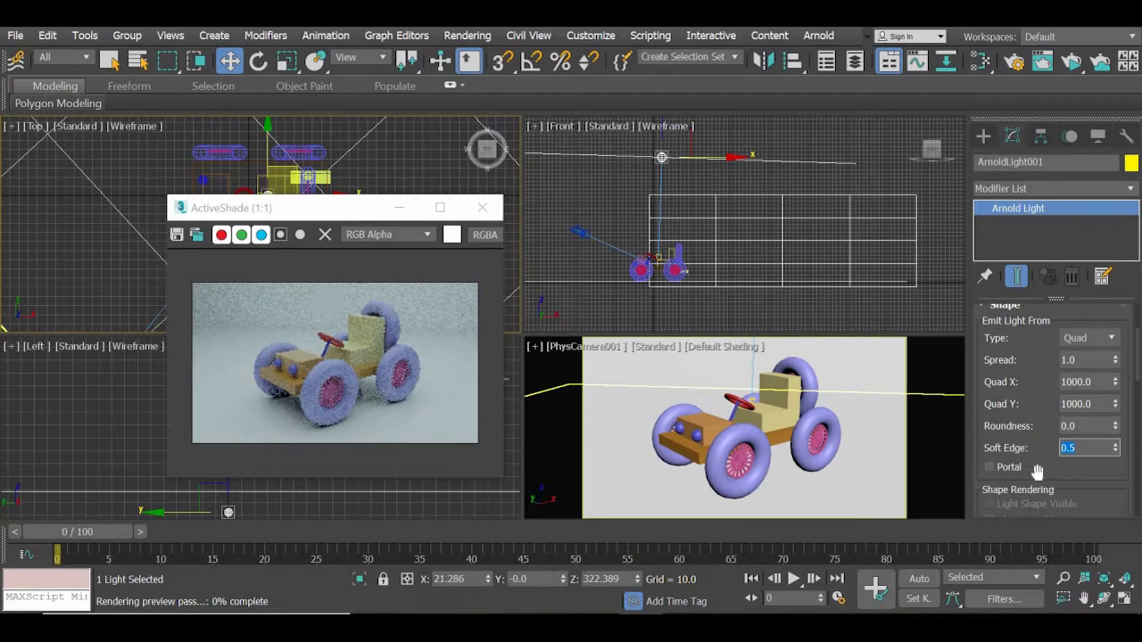
Lighten the Arnold light's cyan color to RGB 189, 237, 244.
scroll(1107, 475, "down", 5)
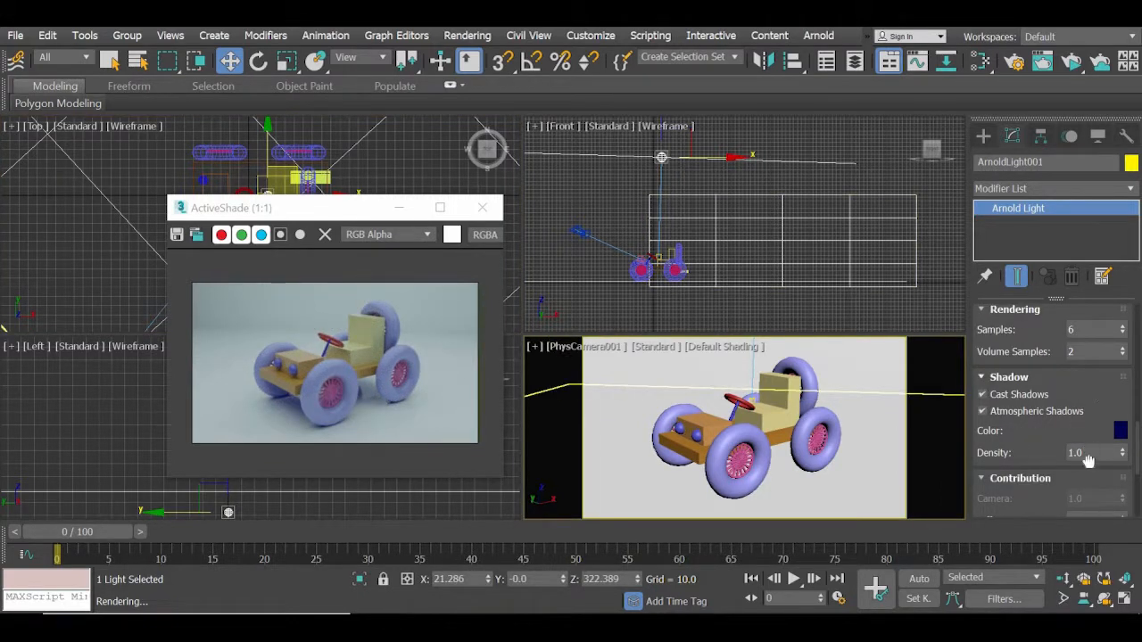
scroll(1089, 482, "up", 3)
scroll(1062, 393, "up", 2)
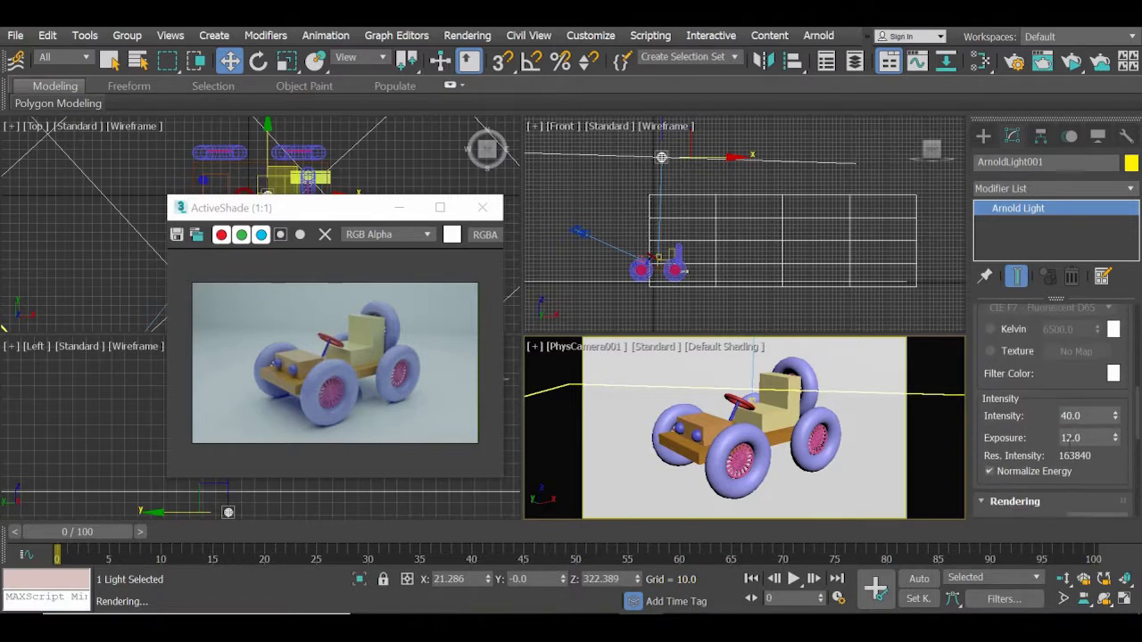
scroll(1062, 500, "up", 3)
scroll(1062, 513, "up", 1)
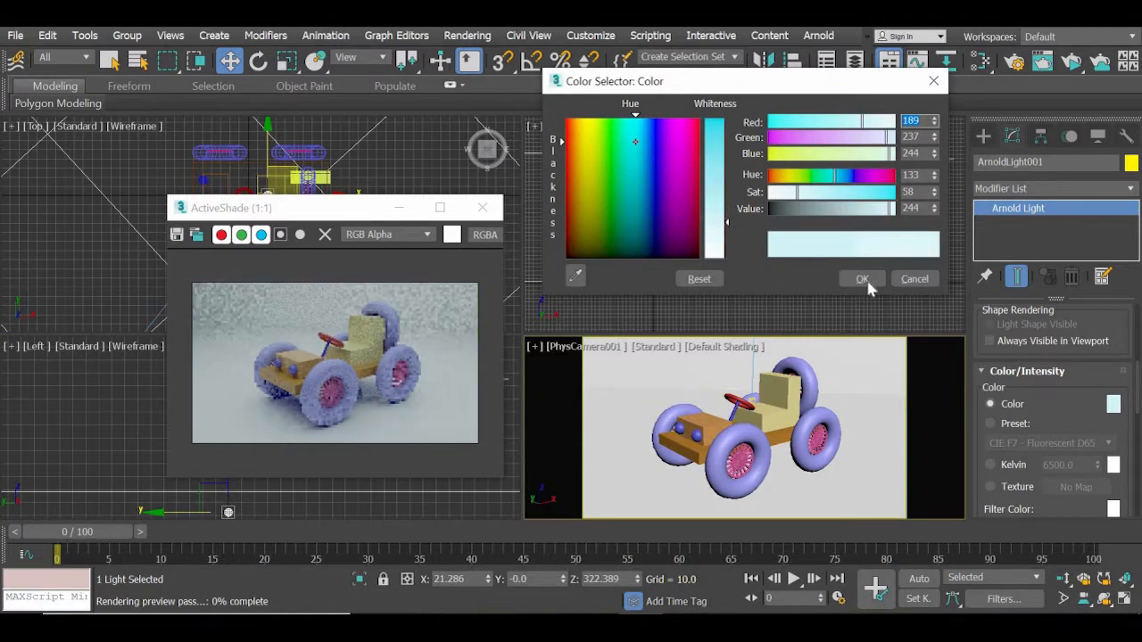
left_click(864, 278)
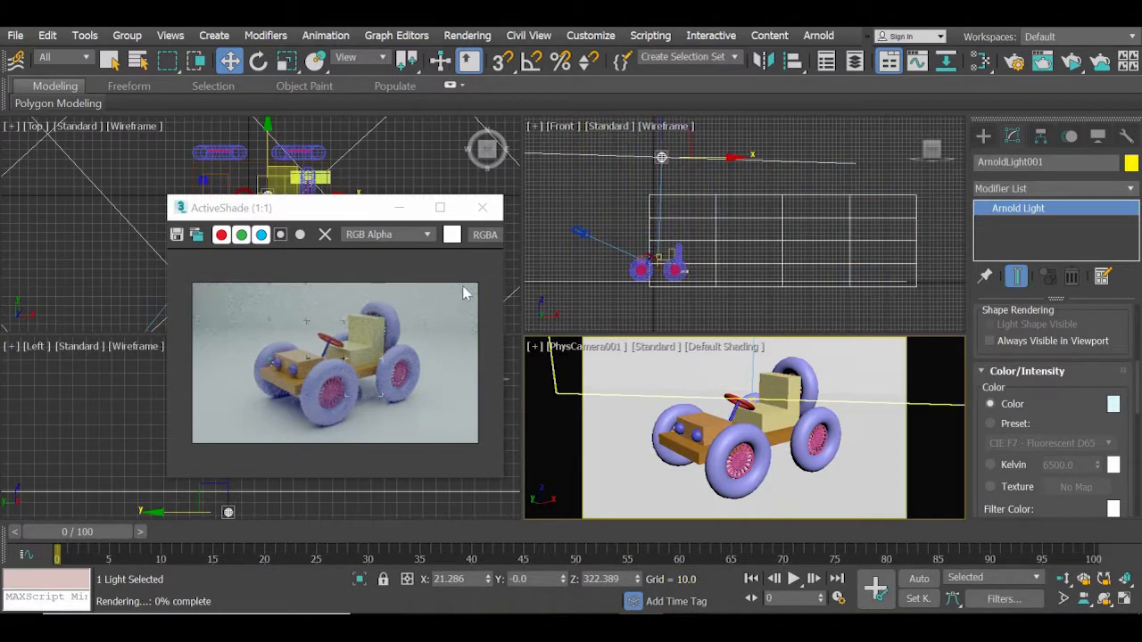
Close the ActiveShade preview and set the Render Setup target to Production Rendering Mode.
left_click(482, 208)
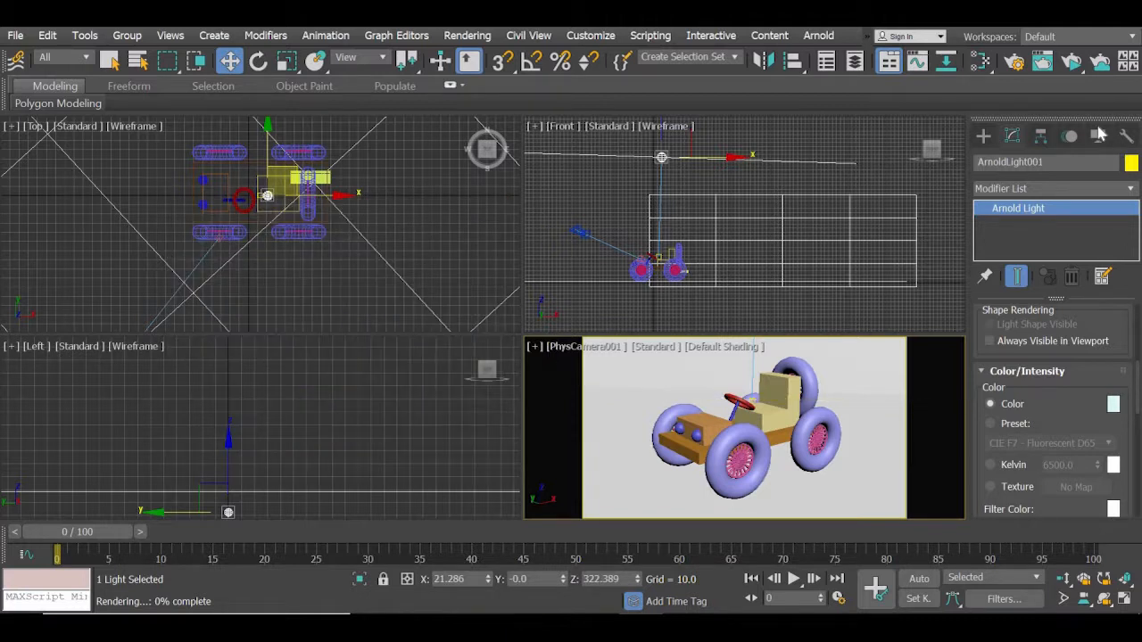
left_click(1018, 64)
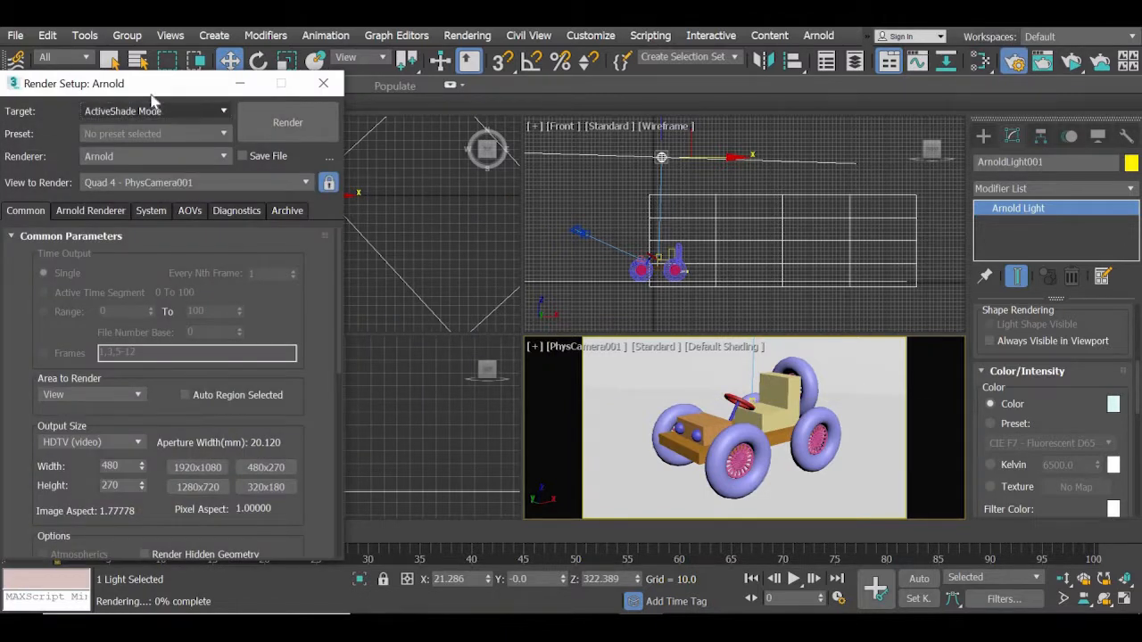
left_click_drag(151, 93, 276, 58)
left_click(266, 78)
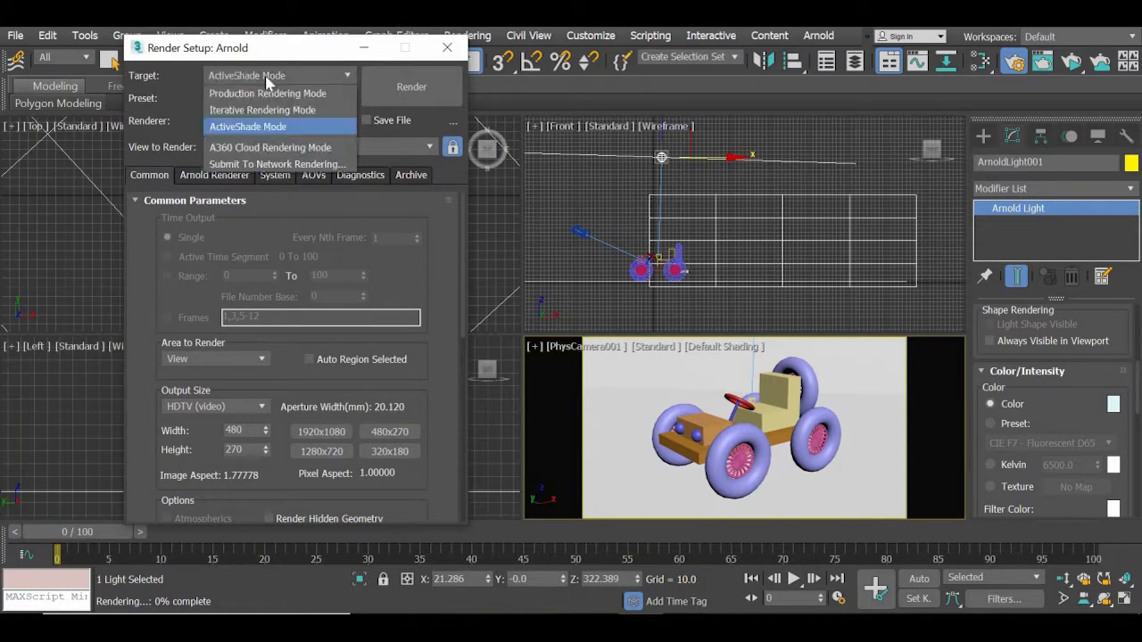
left_click(263, 93)
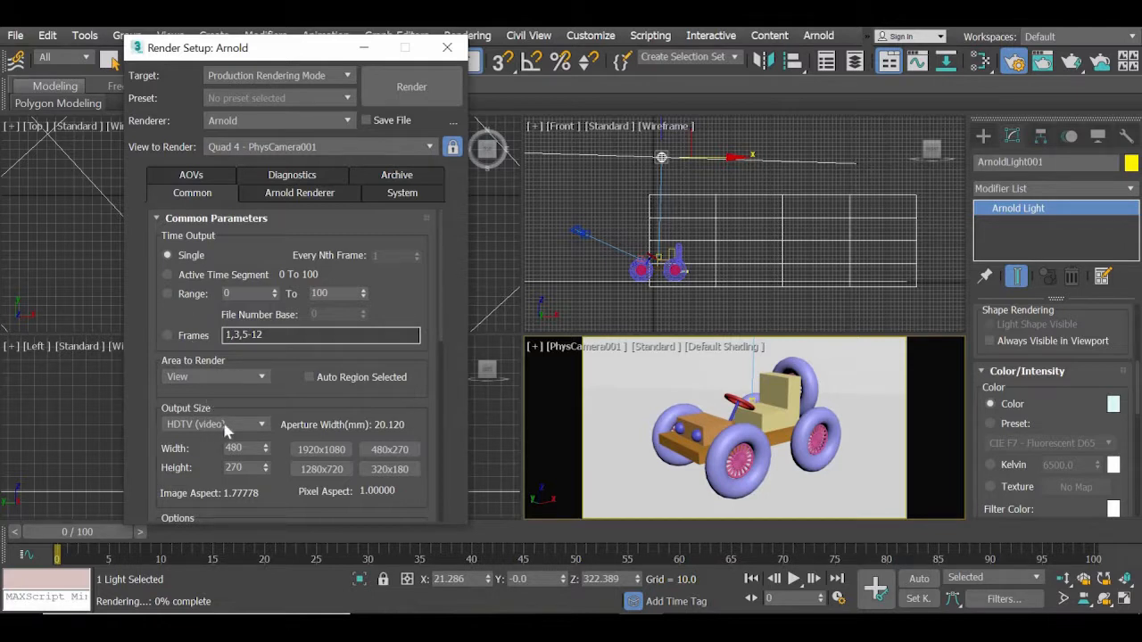
Set the output size to 1280x720 and render the PhysCamera001 view, placing the frame window so the whole image shows.
left_click(337, 470)
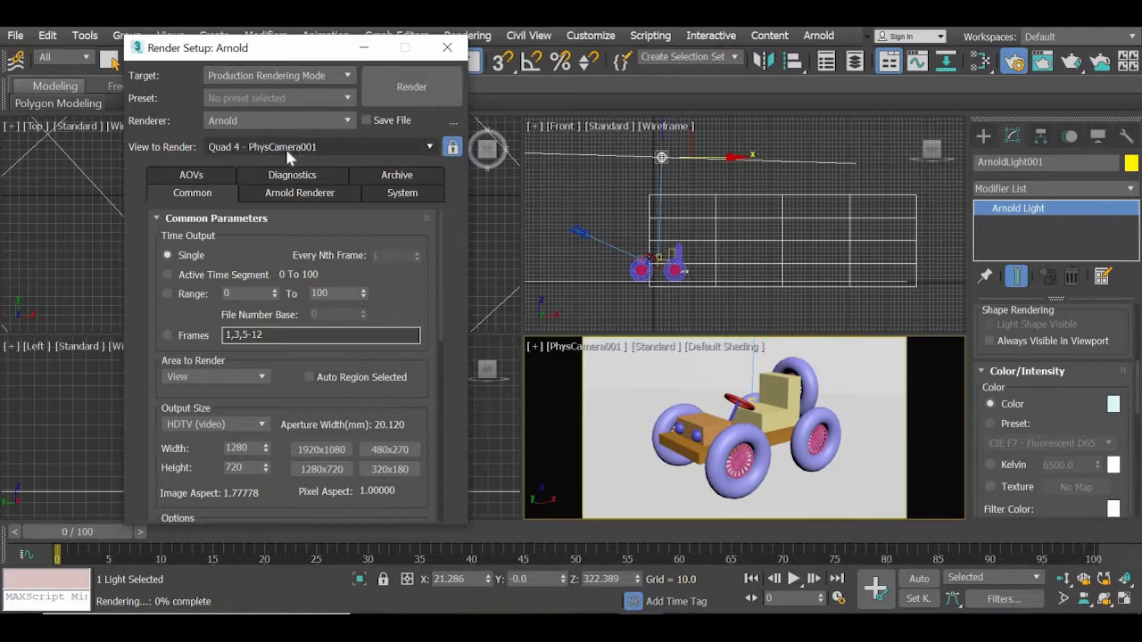
left_click(427, 86)
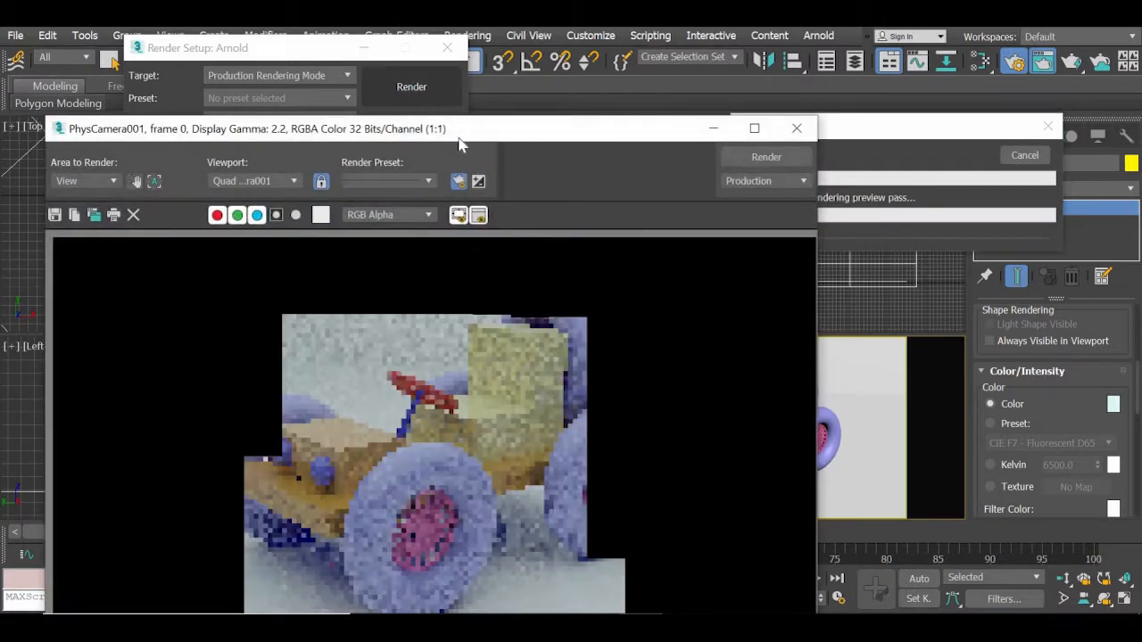
left_click_drag(457, 136, 494, 35)
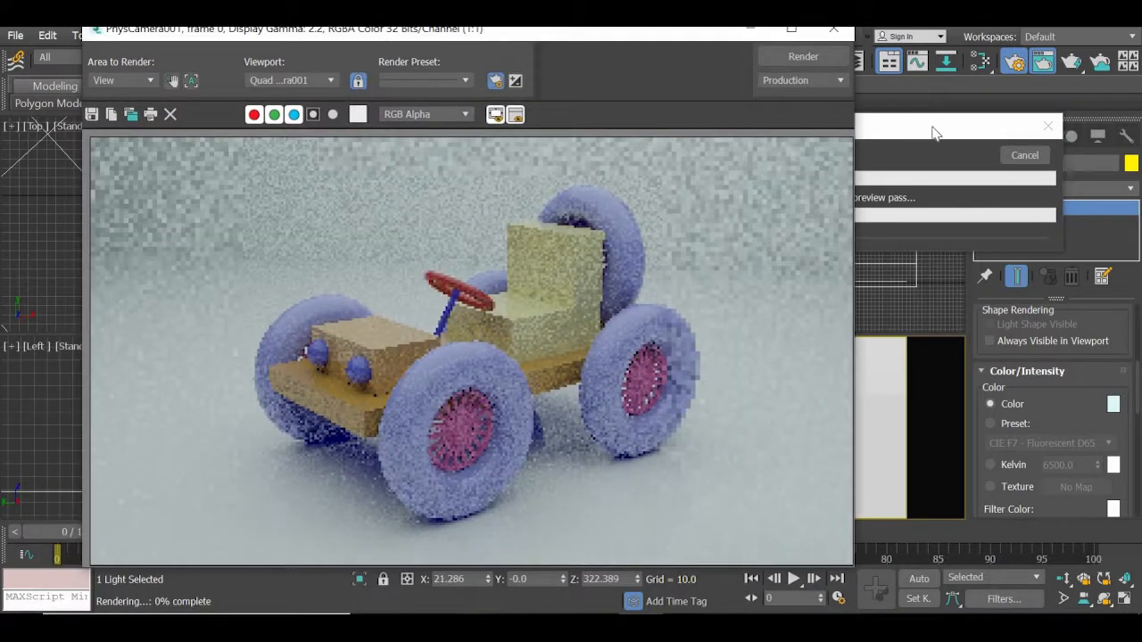